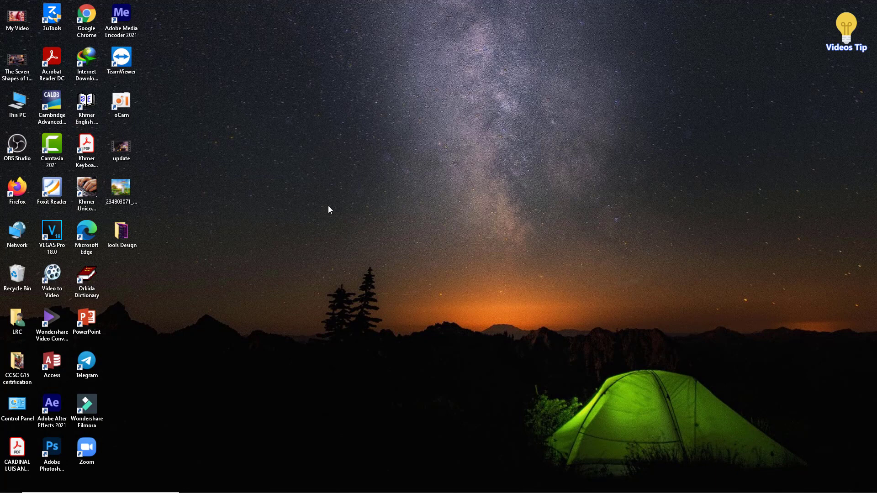
pyautogui.rightClick(384, 153)
pyautogui.rightClick(365, 167)
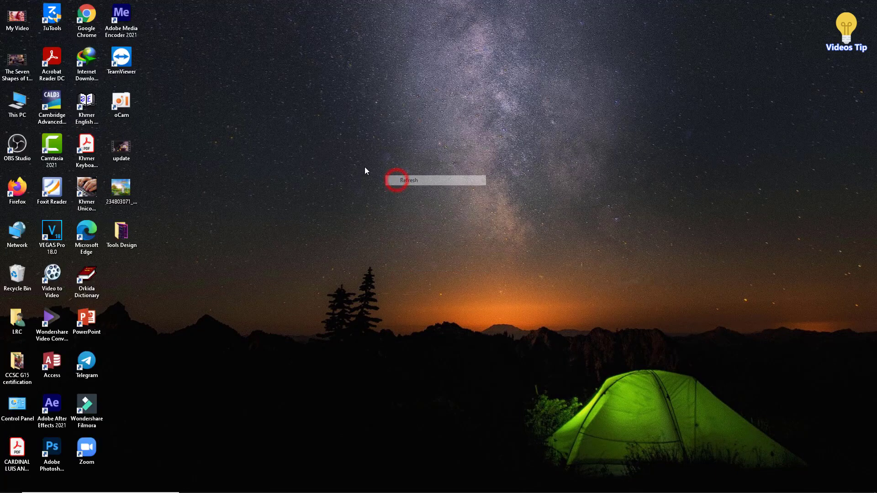
pyautogui.click(375, 194)
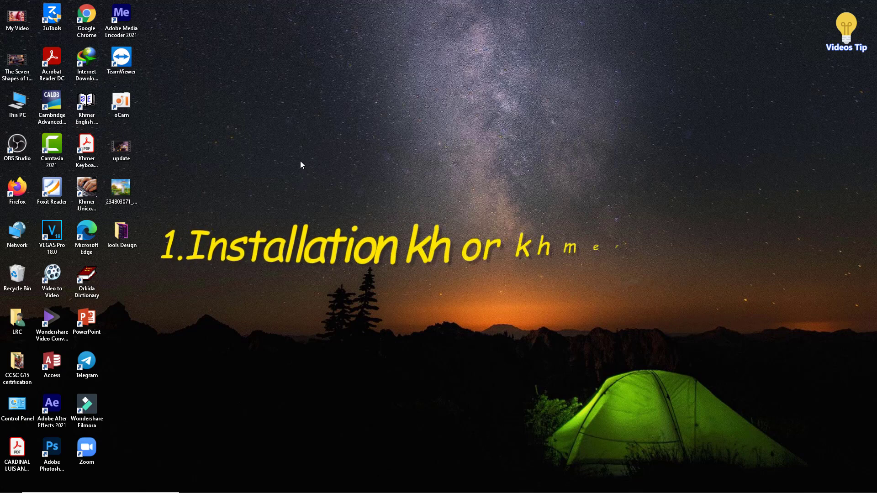
pyautogui.moveTo(538, 131); pyautogui.dragTo(249, 313)
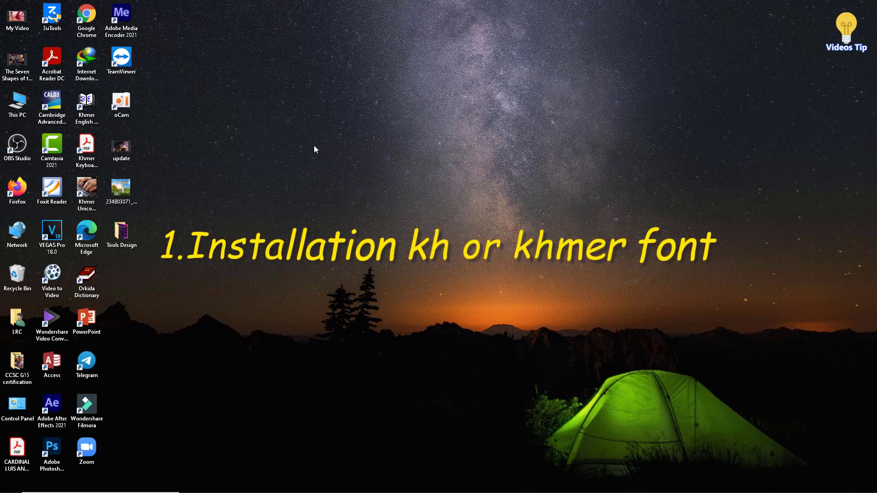
# - Open the All-Khmer-Fonts-9-26-15 folder inside Downloads > Compressed in a maximized File Explorer window
pyautogui.press('super+e')
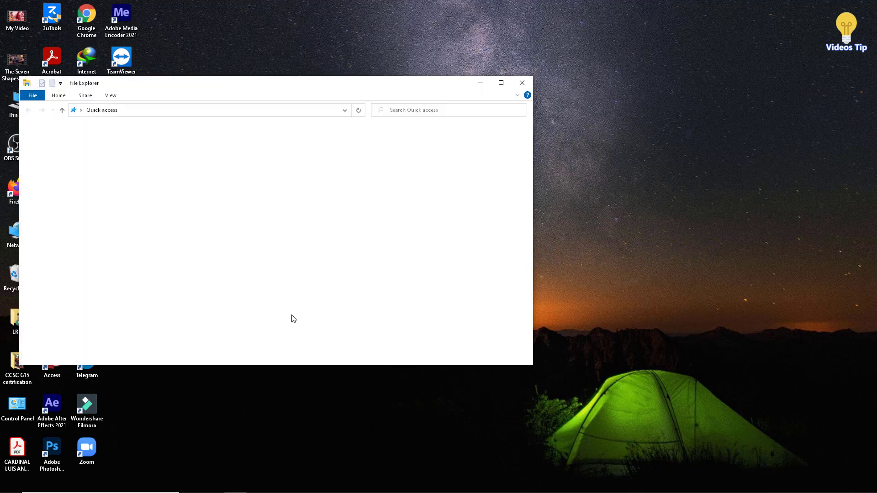
pyautogui.click(501, 83)
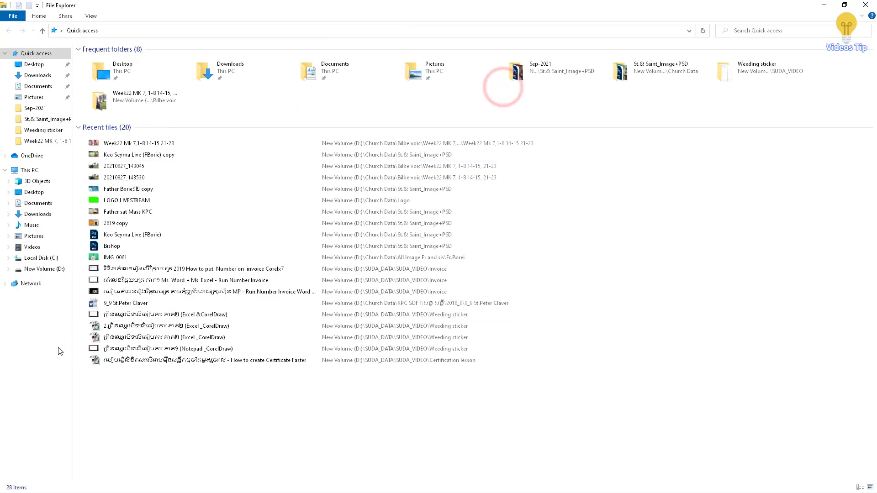
pyautogui.click(50, 269)
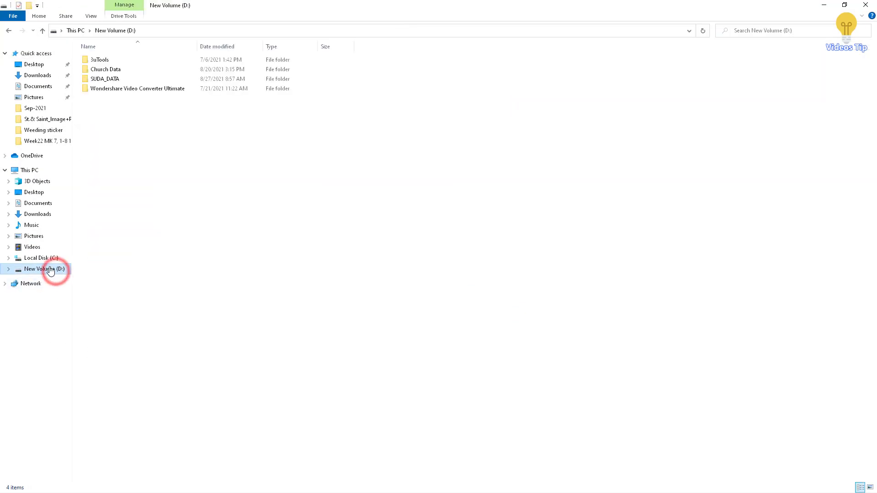
pyautogui.click(40, 214)
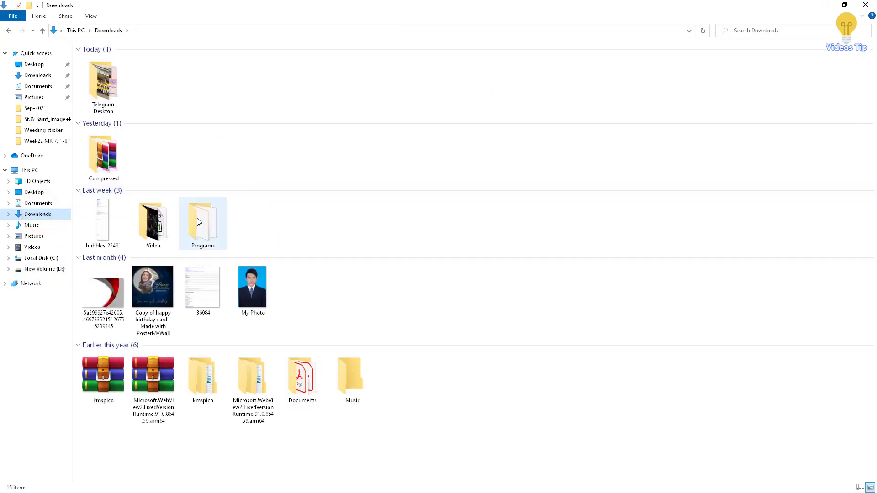
pyautogui.doubleClick(120, 159)
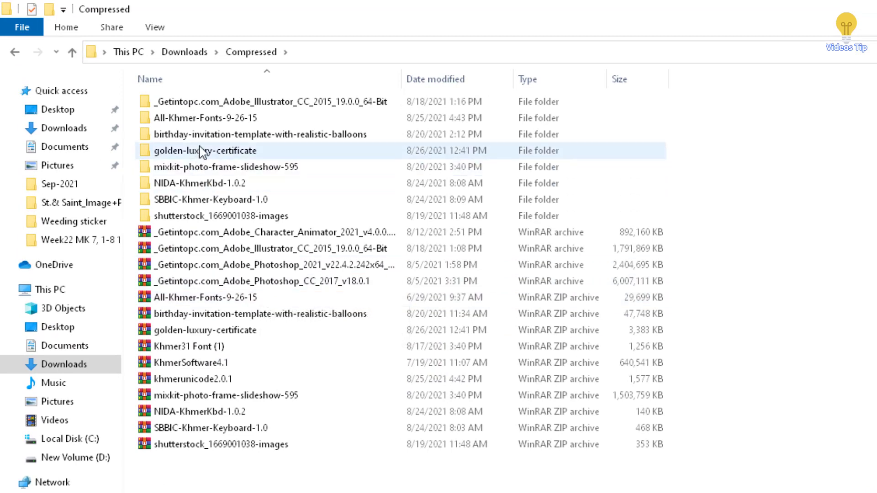
pyautogui.doubleClick(213, 118)
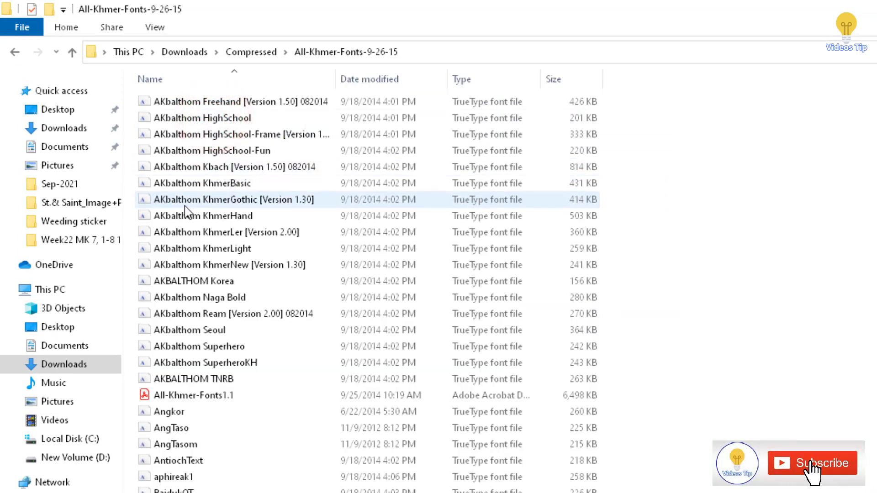
# - Look through the Khmer font files in the All-Khmer-Fonts-9-26-15 folder and return to the start of the list
pyautogui.scroll(-2, 215, 297)
pyautogui.scroll(-10, 215, 297)
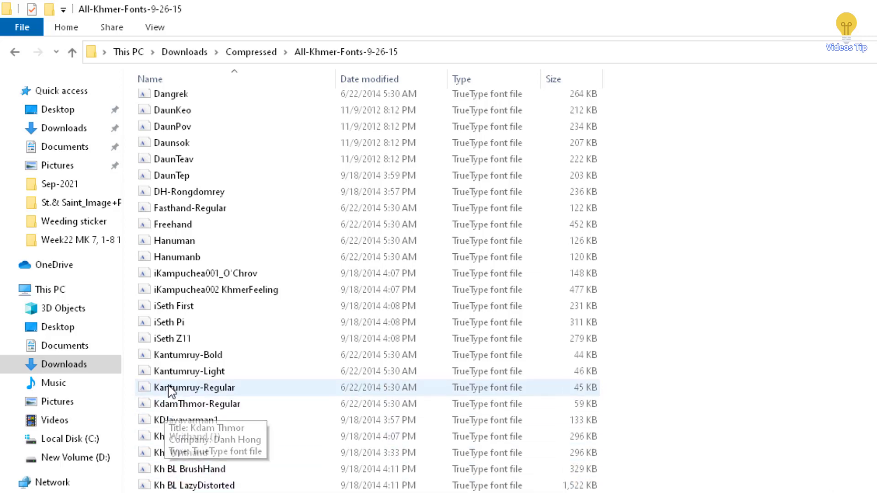
pyautogui.scroll(-9, 215, 371)
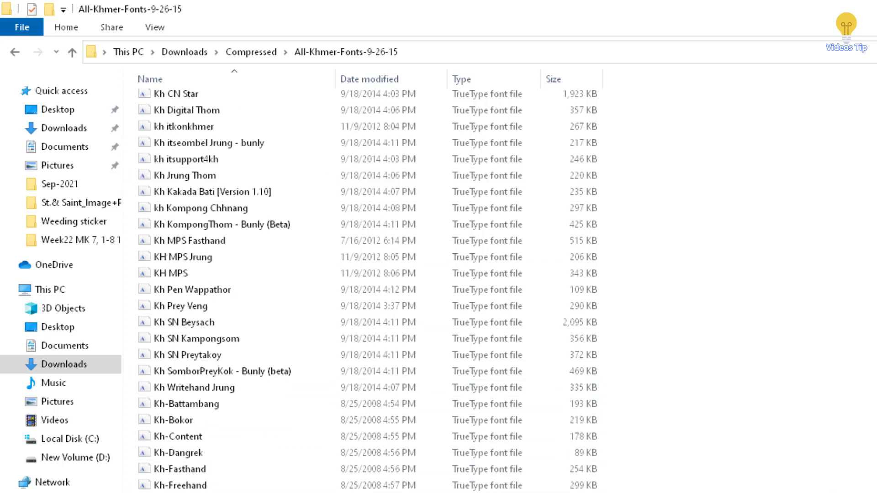
pyautogui.scroll(-3, 367, 288)
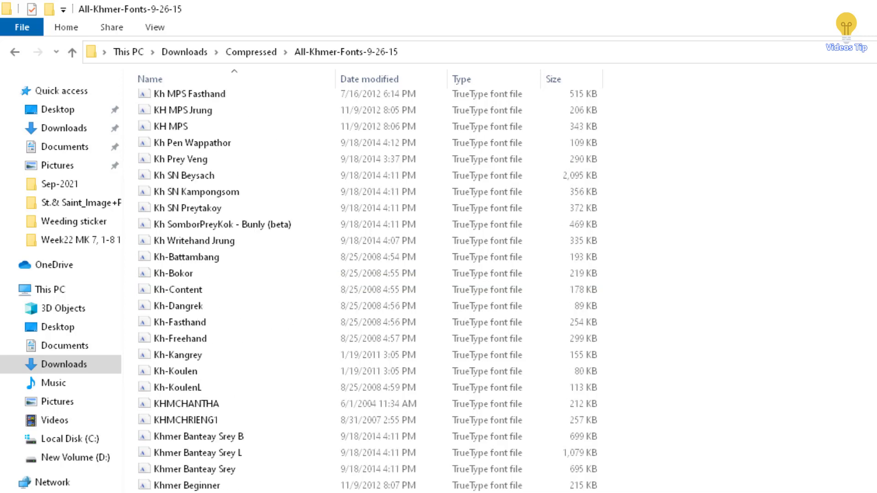
pyautogui.click(154, 239)
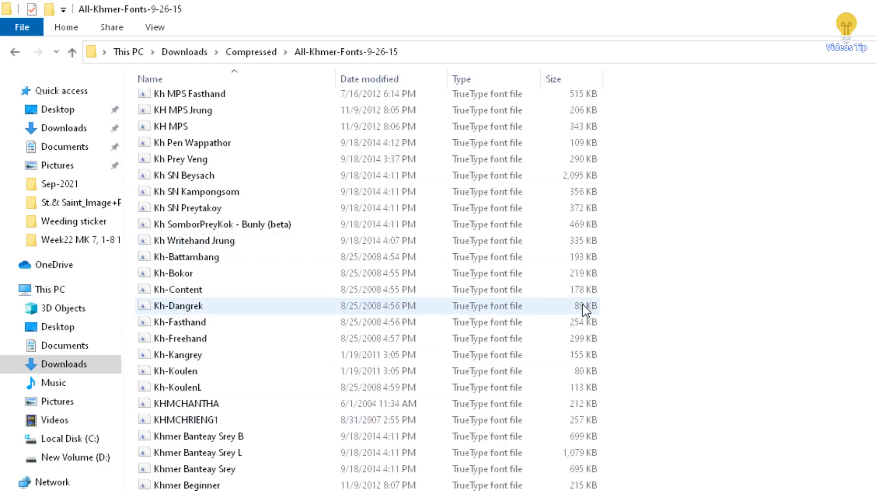
pyautogui.scroll(20, 407, 280)
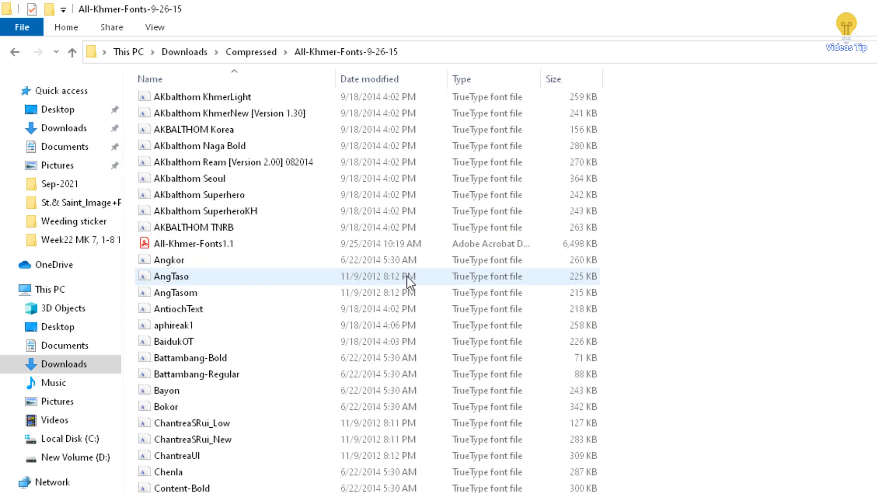
pyautogui.scroll(3, 407, 279)
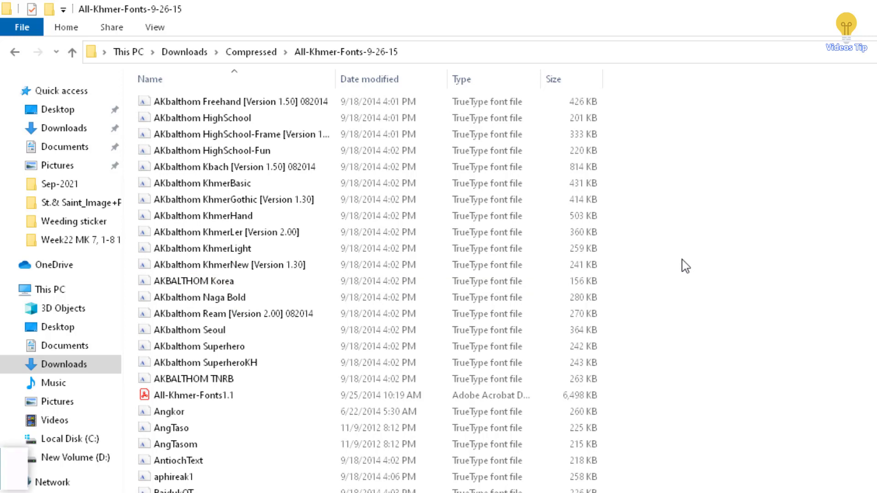
# - Install all files in the font folder for the current user, dismissing the invalid-font warning for all remaining items
pyautogui.hotkey('ctrl', 'a')
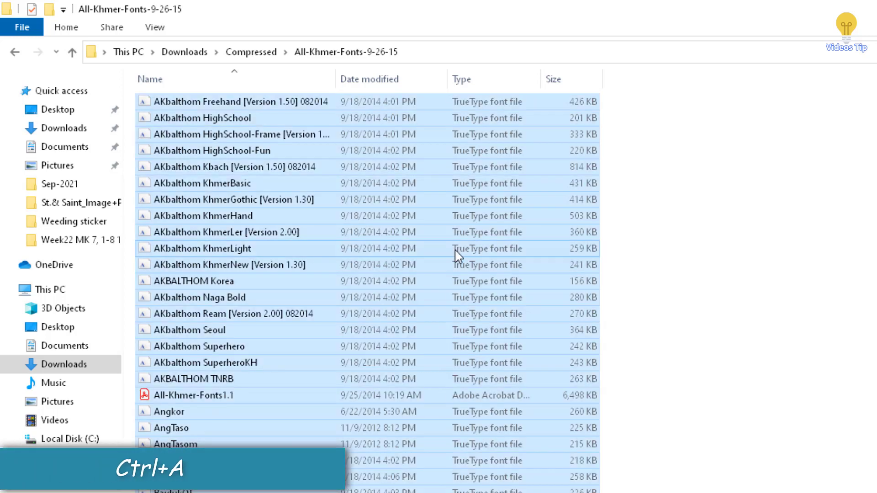
pyautogui.rightClick(403, 219)
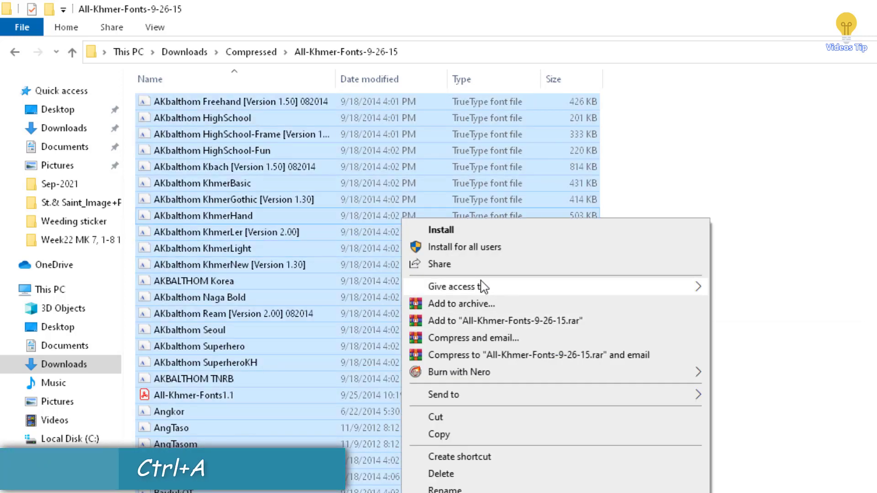
pyautogui.click(485, 232)
pyautogui.click(607, 445)
pyautogui.click(782, 443)
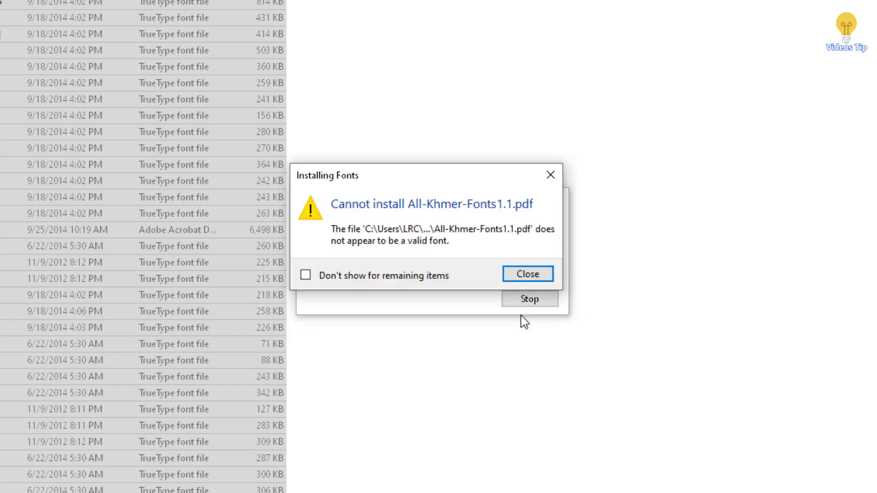
pyautogui.click(437, 275)
pyautogui.click(521, 275)
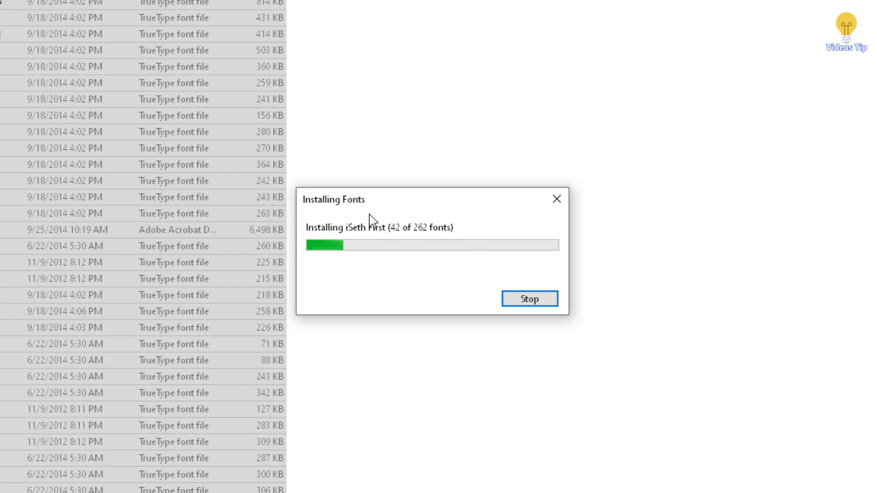
# - Move the Installing Fonts progress window out of the way while the installation runs
pyautogui.click(420, 209)
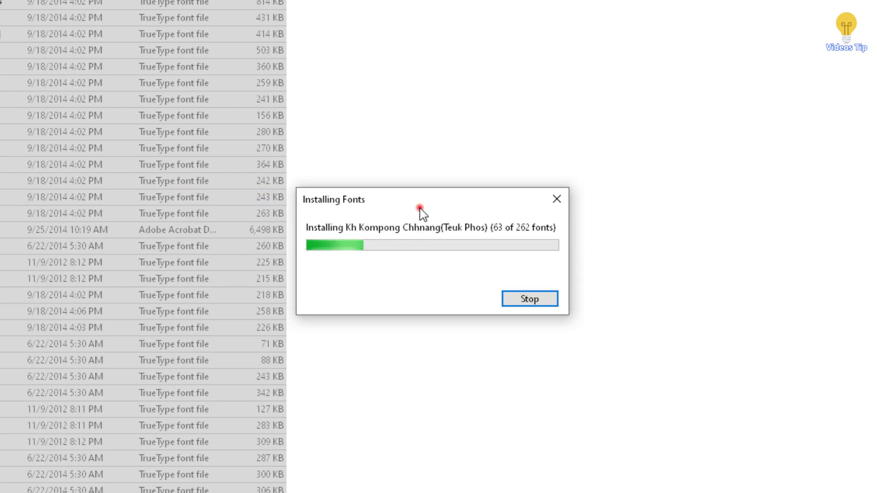
pyautogui.moveTo(419, 208); pyautogui.dragTo(467, 129)
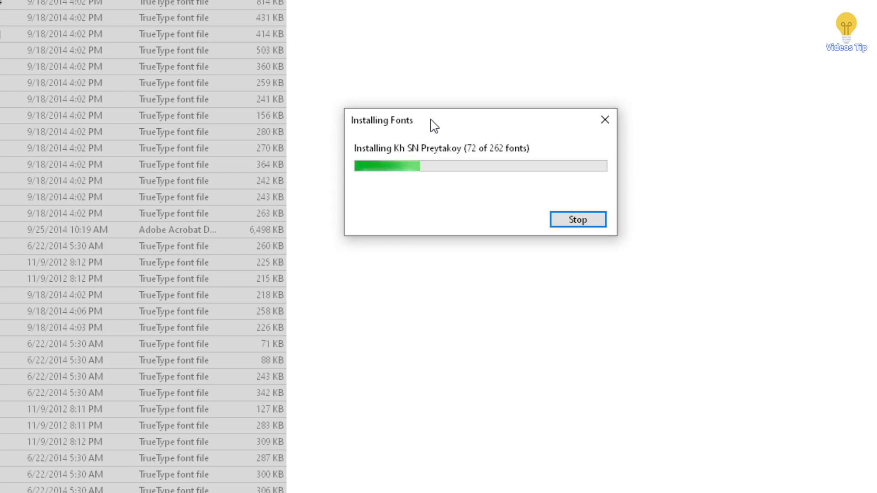
pyautogui.moveTo(440, 128); pyautogui.dragTo(409, 74)
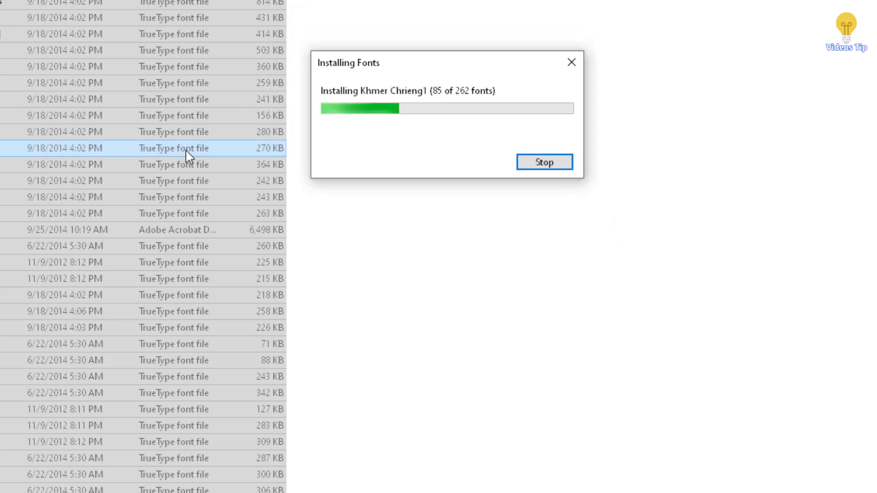
pyautogui.click(201, 35)
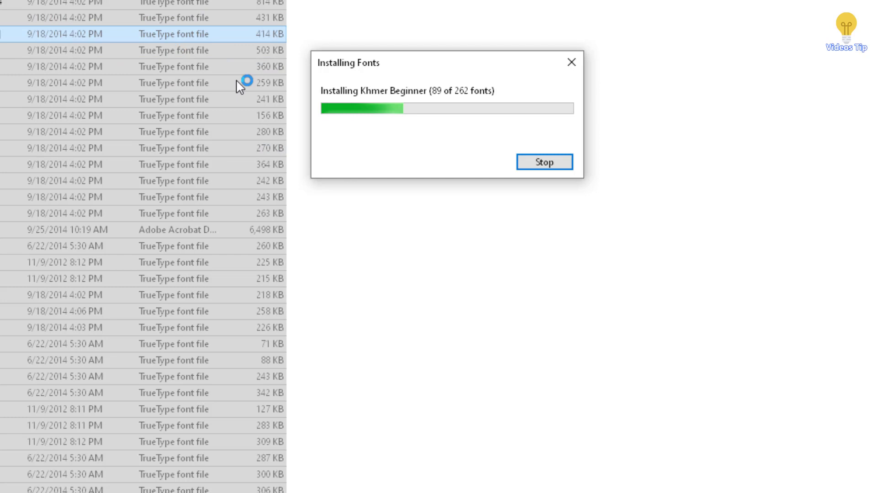
pyautogui.click(423, 250)
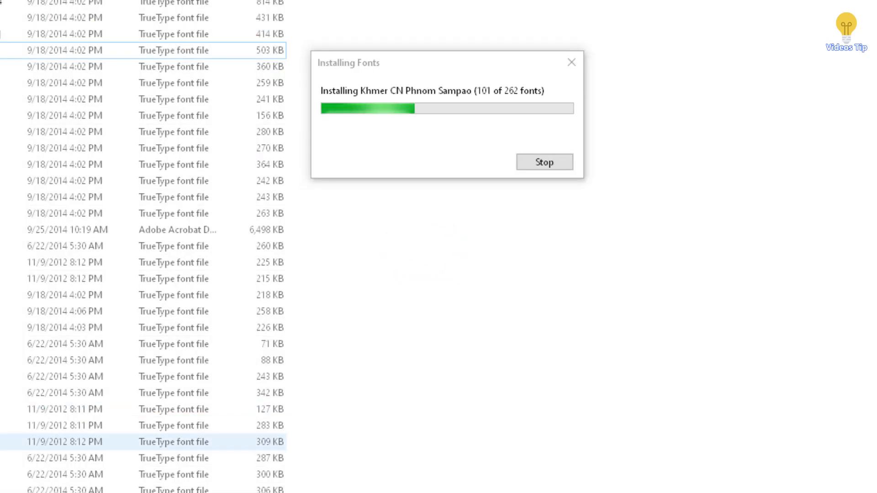
pyautogui.scroll(-10, 137, 436)
pyautogui.scroll(-9, 137, 436)
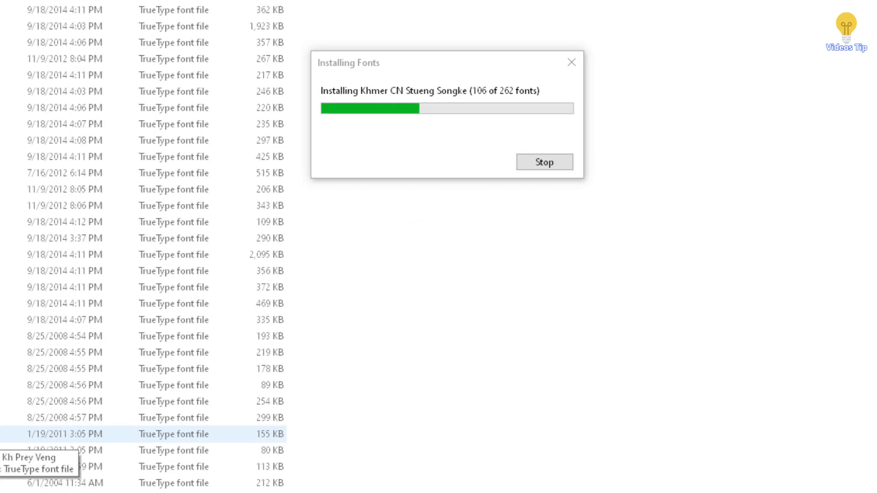
pyautogui.scroll(-5, 136, 434)
pyautogui.scroll(-5, 137, 434)
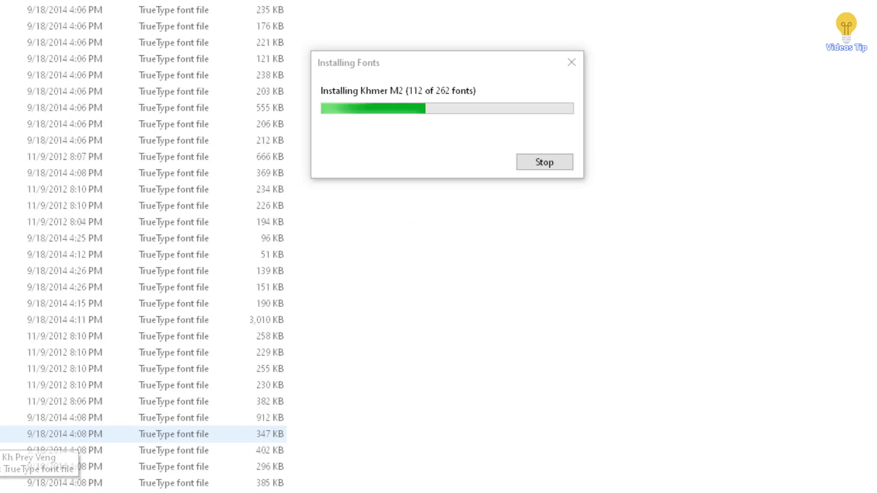
pyautogui.scroll(-6, 137, 434)
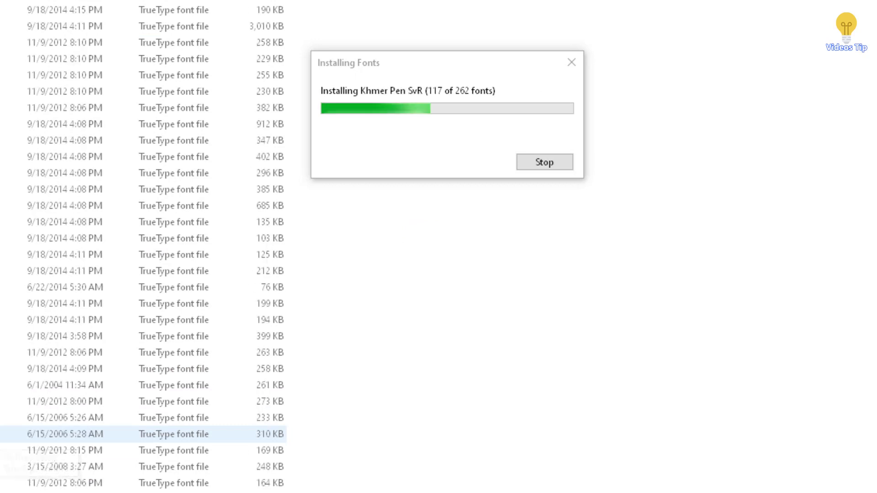
pyautogui.scroll(-5, 137, 434)
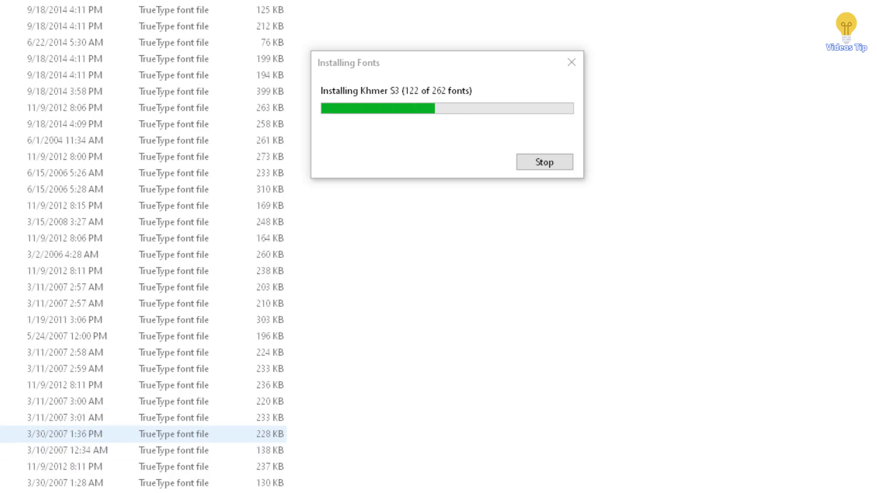
pyautogui.scroll(-5, 137, 434)
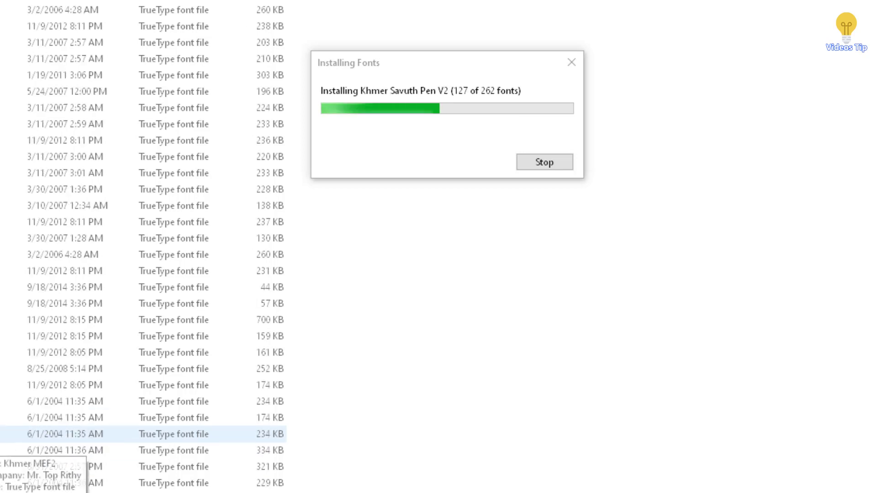
pyautogui.scroll(-9, 137, 434)
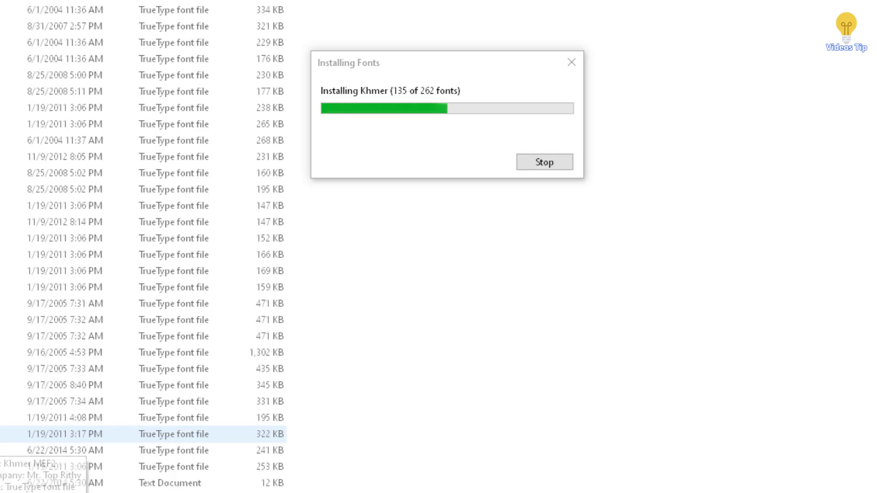
pyautogui.scroll(-1, 137, 433)
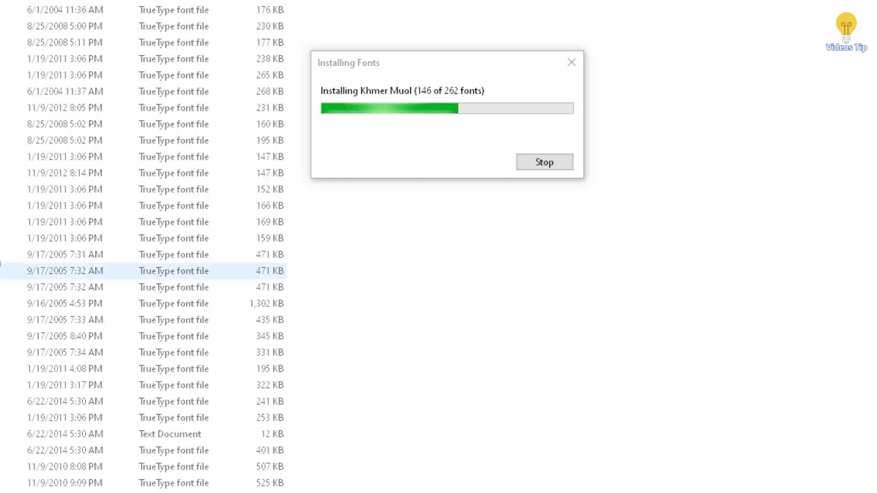
pyautogui.scroll(10, 1, 262)
pyautogui.scroll(4, 158, 118)
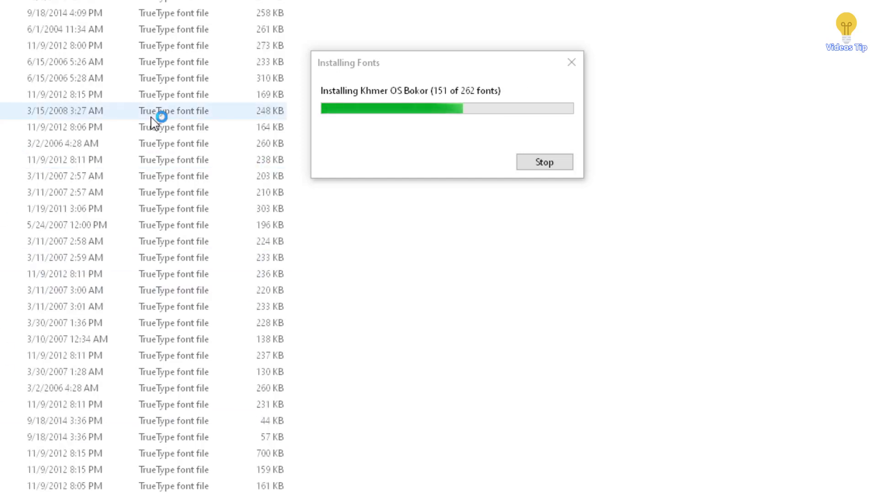
pyautogui.scroll(5, 151, 117)
pyautogui.click(401, 273)
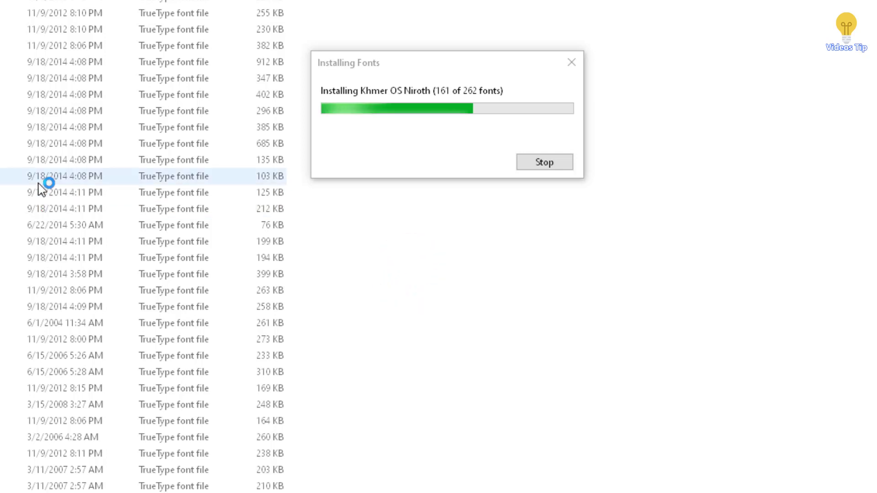
pyautogui.scroll(4, 93, 112)
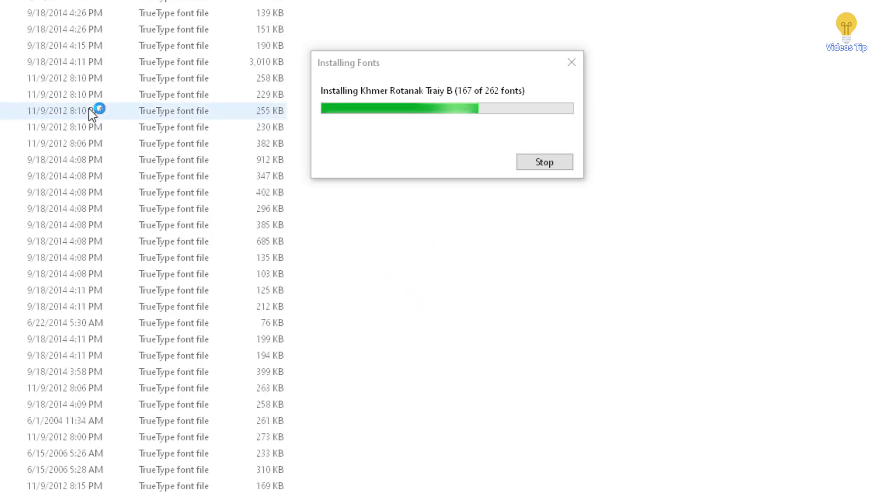
pyautogui.scroll(5, 94, 119)
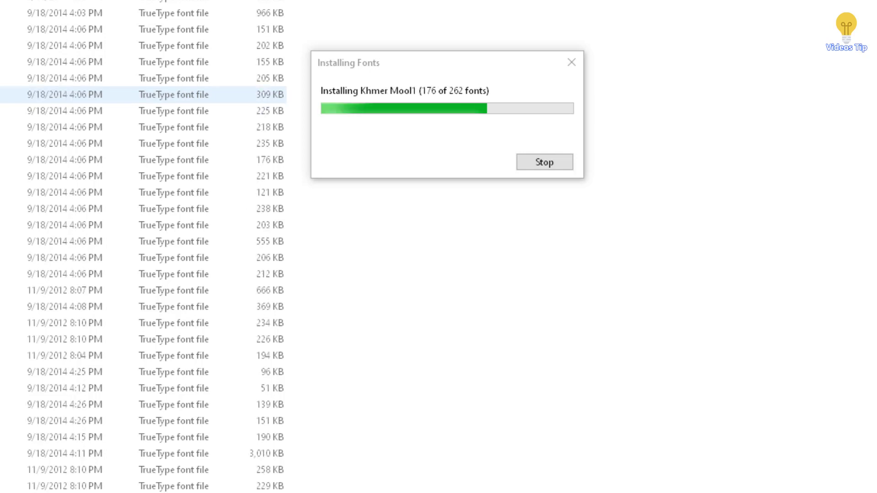
pyautogui.scroll(5, 93, 111)
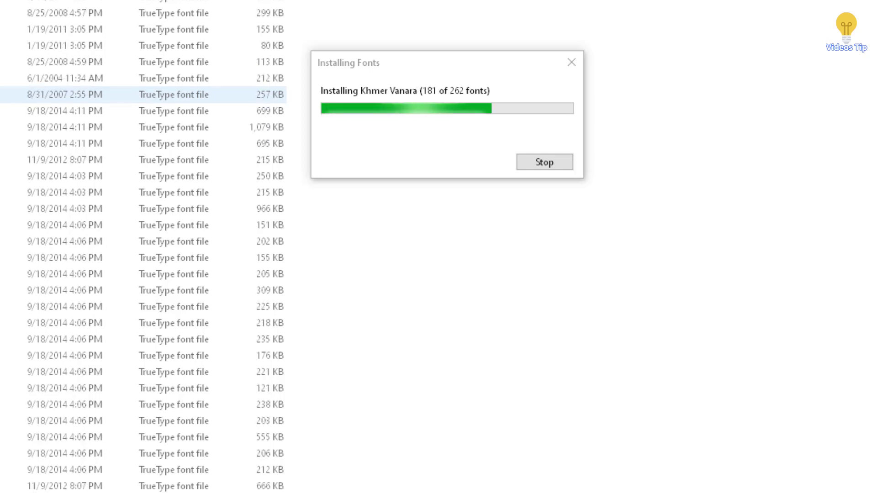
pyautogui.scroll(2, 5, 95)
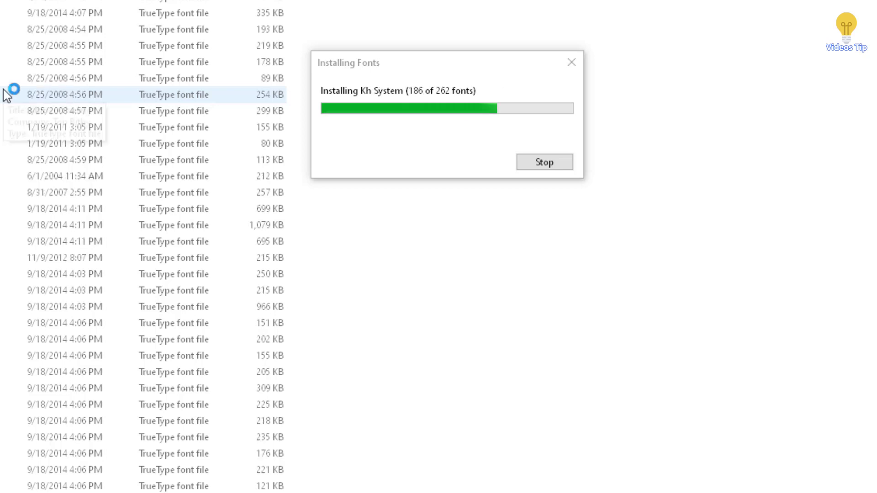
pyautogui.scroll(3, 6, 95)
pyautogui.scroll(1, 7, 95)
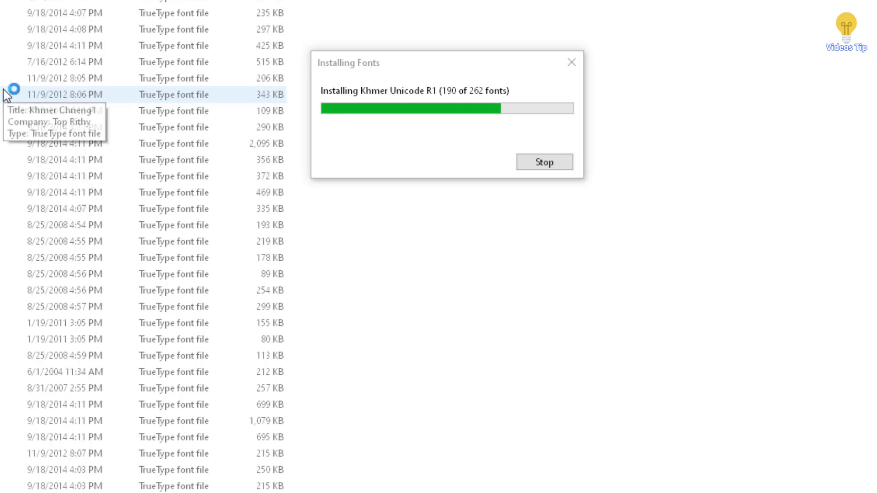
pyautogui.scroll(3, 25, 82)
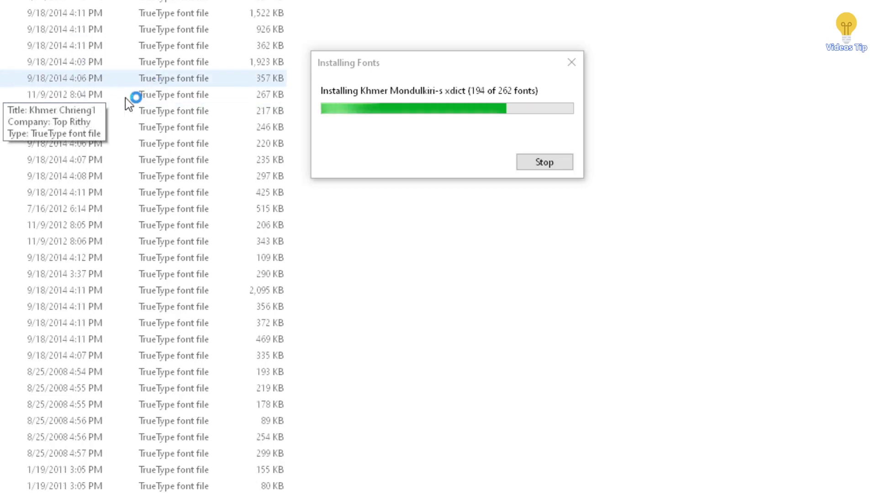
pyautogui.scroll(1, 132, 114)
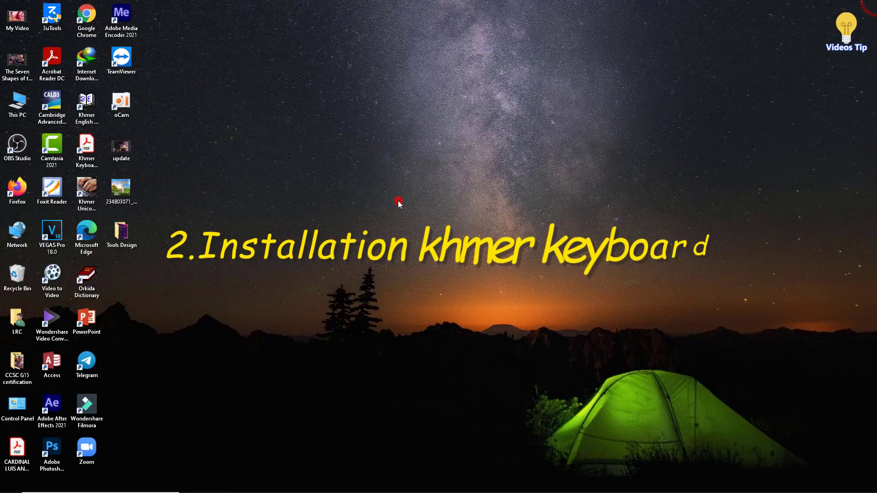
pyautogui.rightClick(398, 203)
pyautogui.click(431, 226)
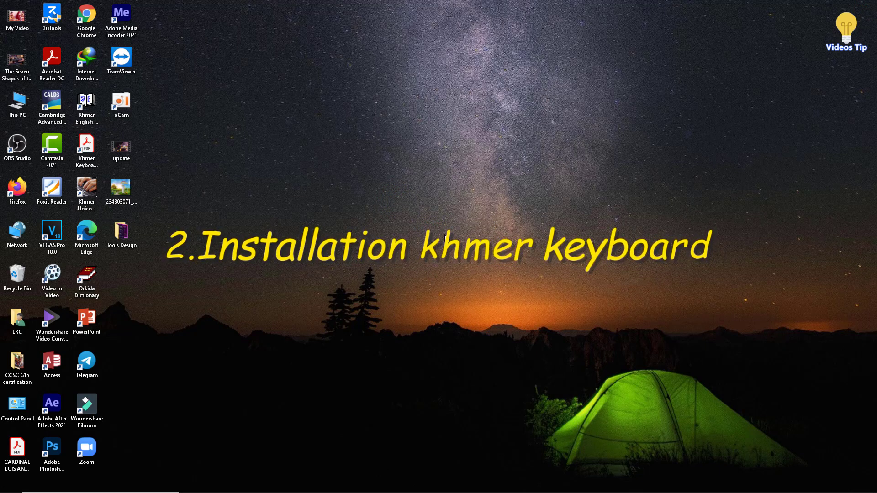
# - Open the SBBIC-Khmer-Keyboard-1.0 folder inside Downloads > Compressed in File Explorer
pyautogui.moveTo(179, 487)
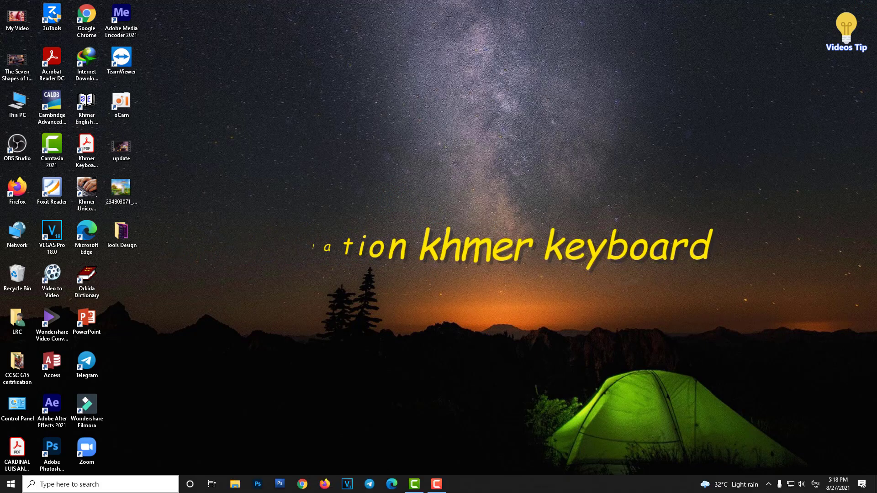
pyautogui.click(236, 485)
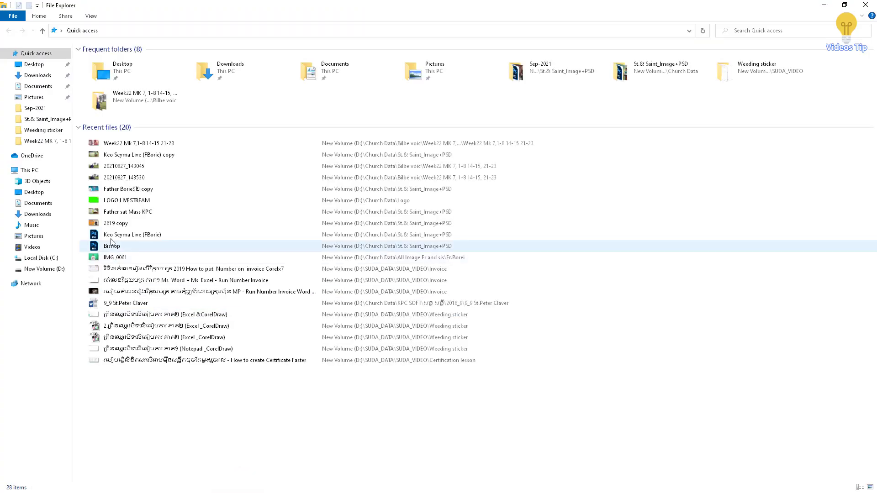
pyautogui.click(35, 213)
pyautogui.doubleClick(102, 158)
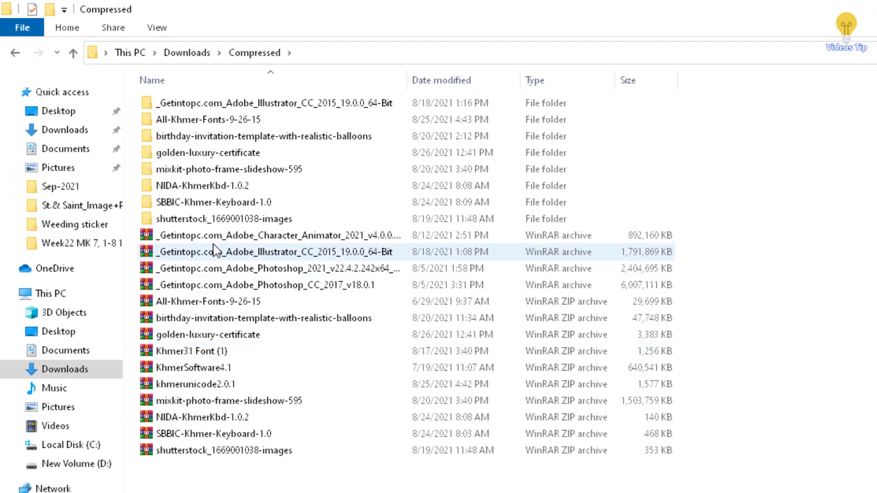
pyautogui.doubleClick(222, 204)
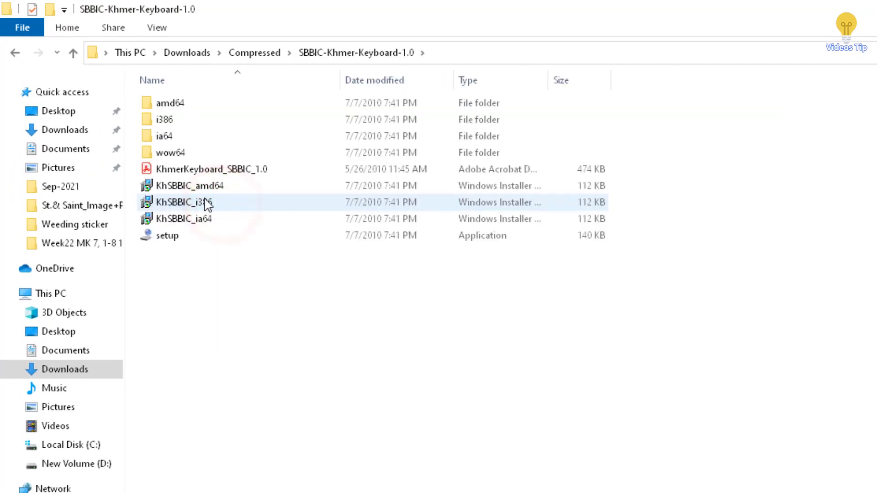
# - Display the full path of the SBBIC-Khmer-Keyboard-1.0 folder and select its setup application
pyautogui.click(434, 52)
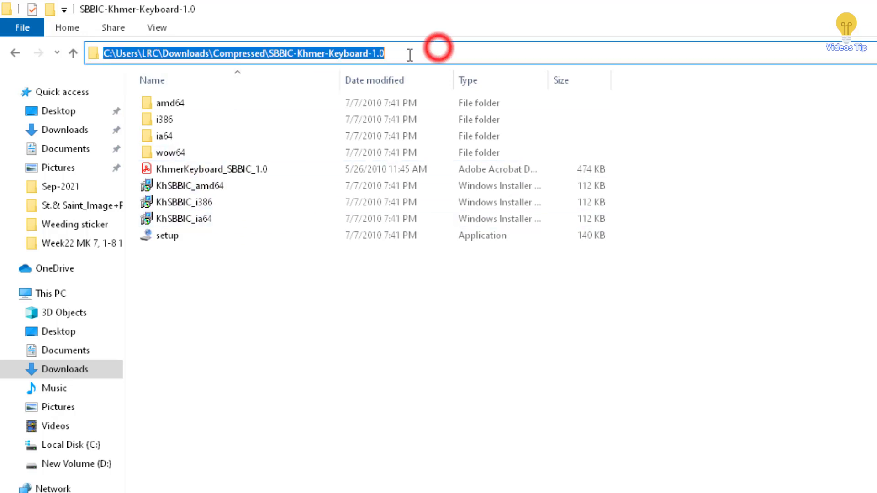
pyautogui.click(268, 54)
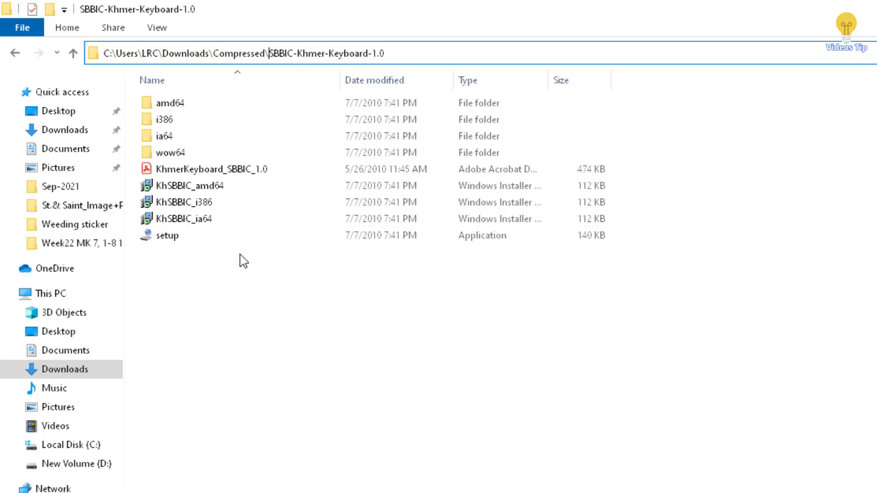
pyautogui.click(157, 239)
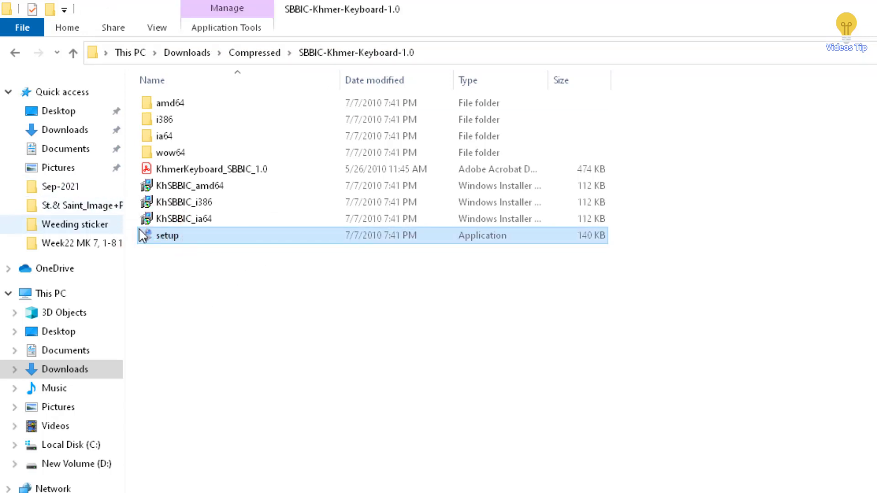
pyautogui.moveTo(208, 238)
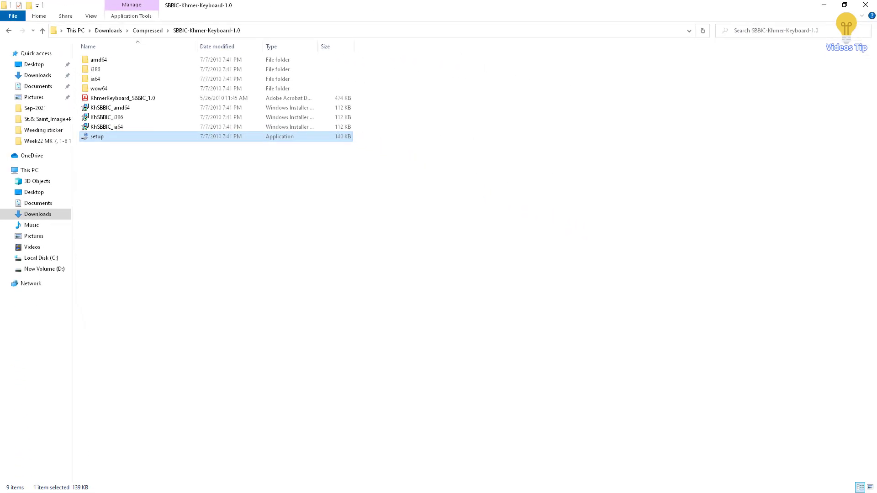
# - Minimize File Explorer and check the Windows input language list for the SBBIC Khmer Unicode keyboard
pyautogui.click(824, 5)
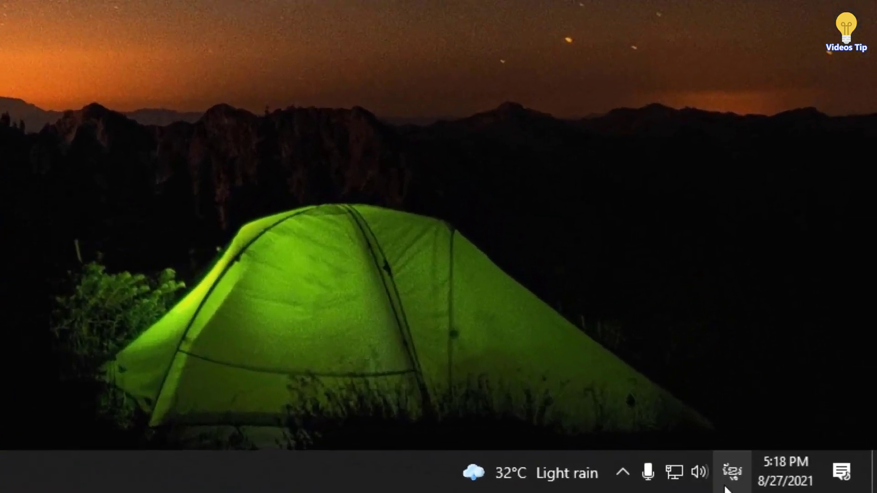
pyautogui.click(792, 479)
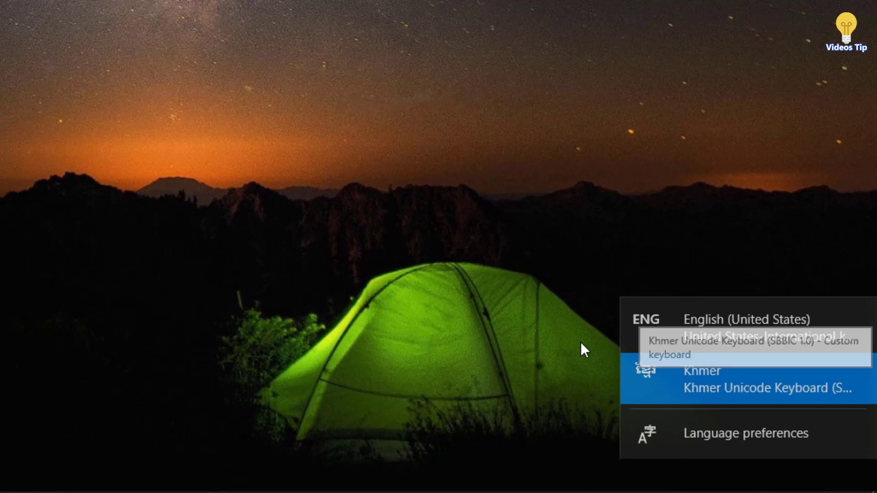
pyautogui.click(191, 229)
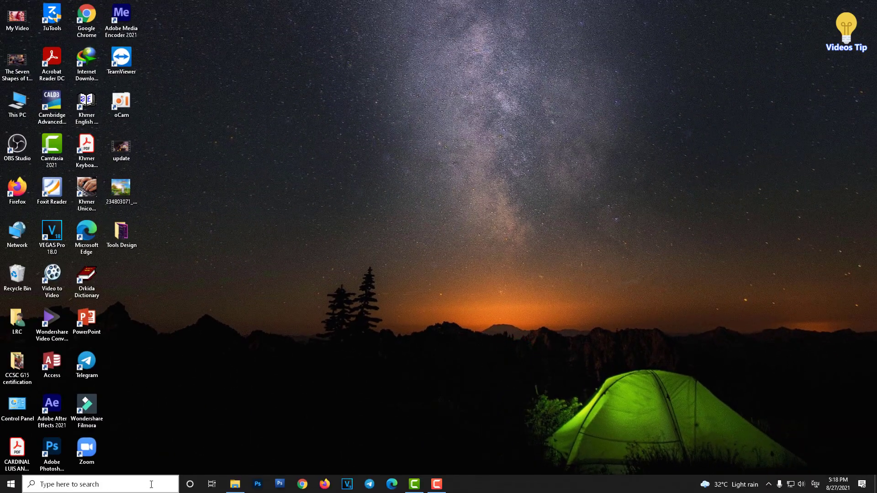
# - Return to the Compressed folder and extract the khmerunicode2.0.1 archive into its own khmerunicode2.0.1 subfolder
pyautogui.click(235, 485)
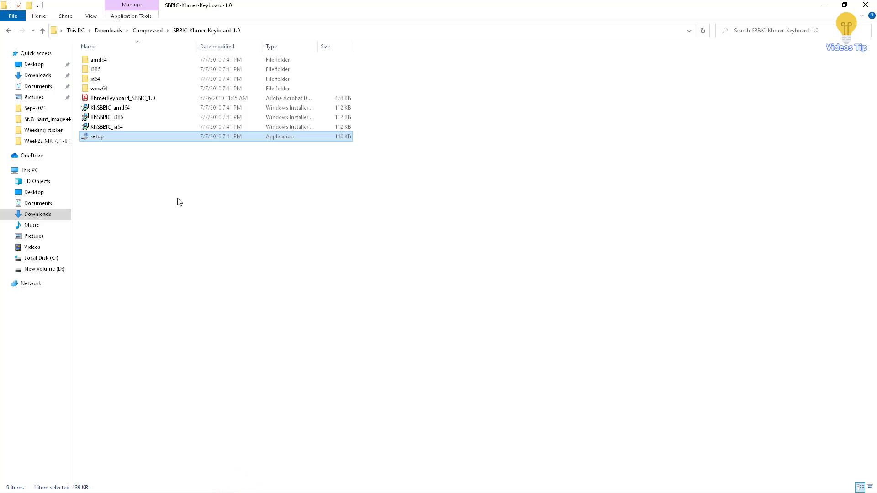
pyautogui.click(160, 186)
pyautogui.press('BackSpace')
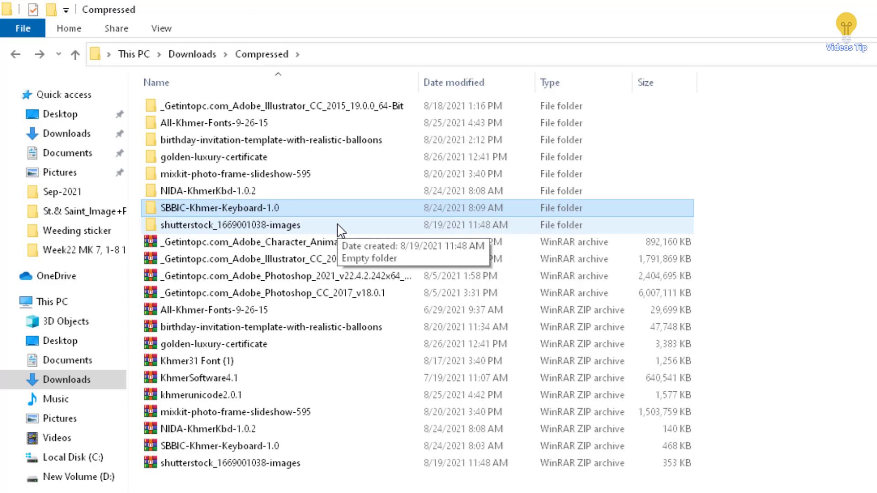
pyautogui.click(231, 396)
pyautogui.rightClick(232, 397)
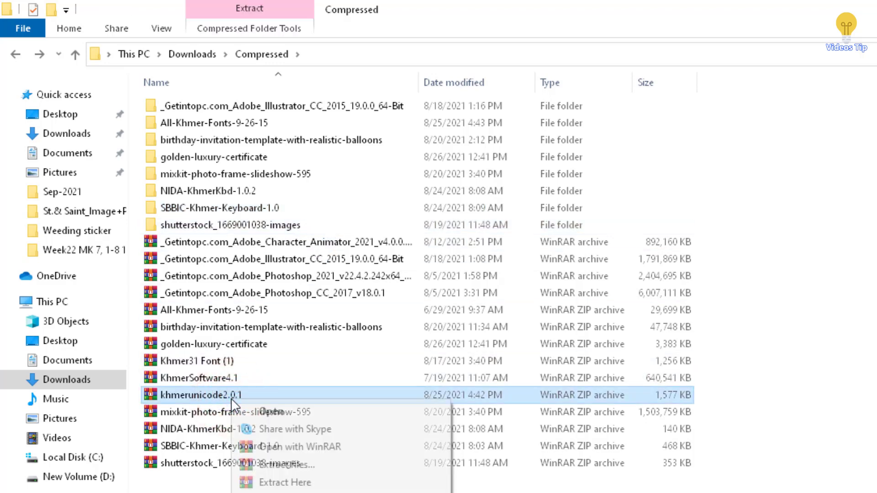
pyautogui.click(285, 464)
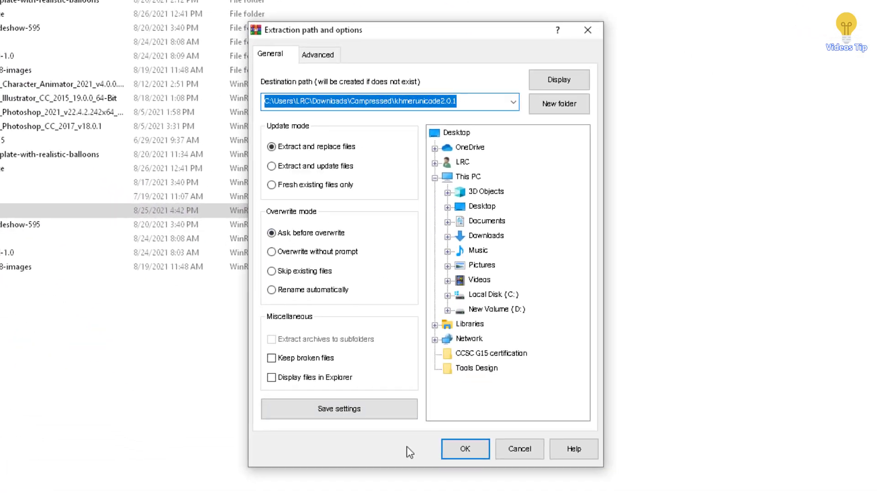
pyautogui.click(462, 441)
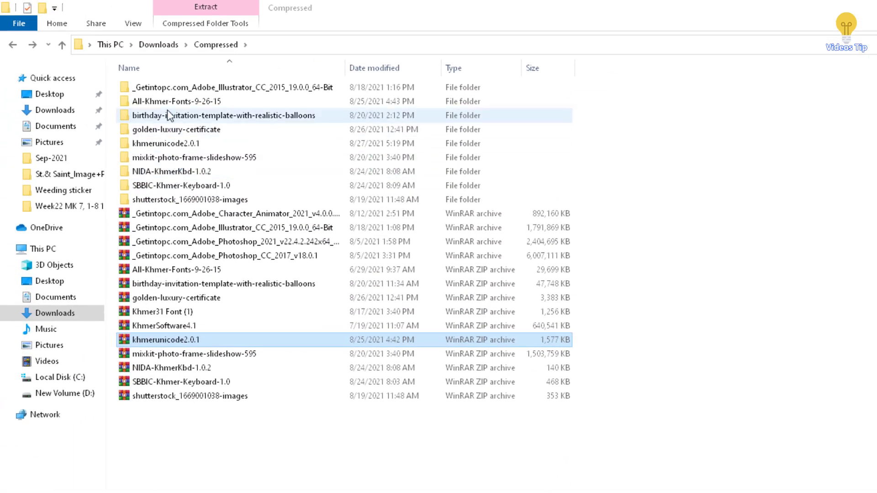
# - Open the extracted khmerunicode2.0.1 folder and enlarge its file icons
pyautogui.doubleClick(185, 143)
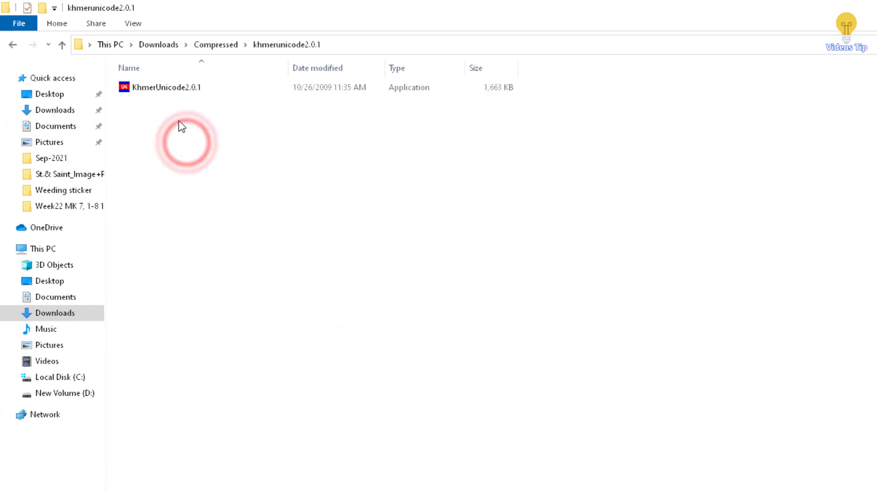
pyautogui.keyDown('ctrl'); pyautogui.scroll(4, 172, 117); pyautogui.keyUp('ctrl')
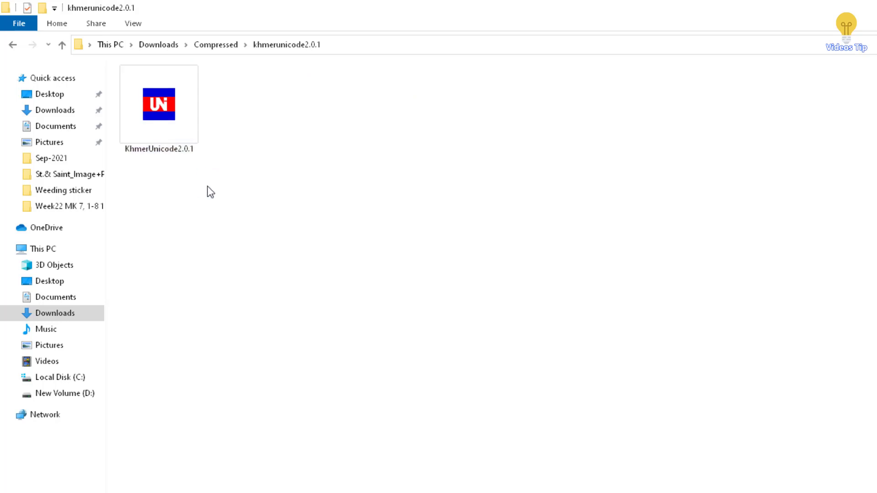
pyautogui.click(257, 183)
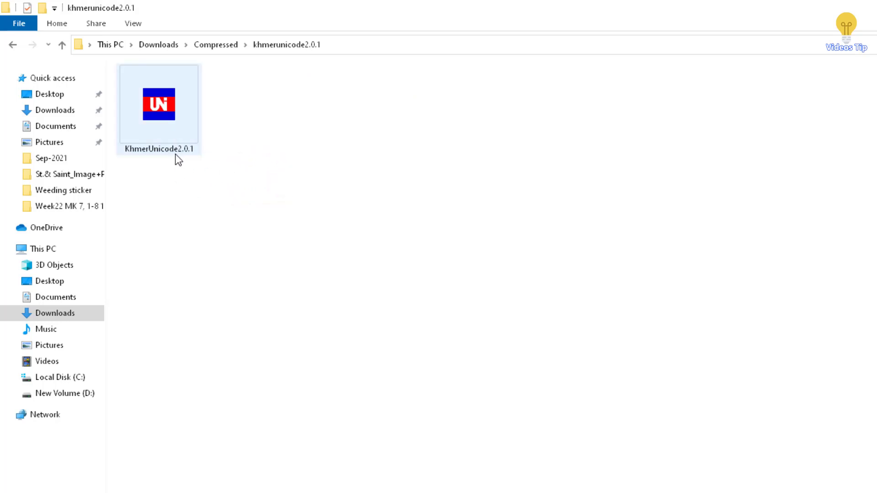
# - Run the KhmerUnicode2.0.1 installer and complete the Khmer Unicode setup wizard
pyautogui.click(165, 119)
pyautogui.doubleClick(165, 117)
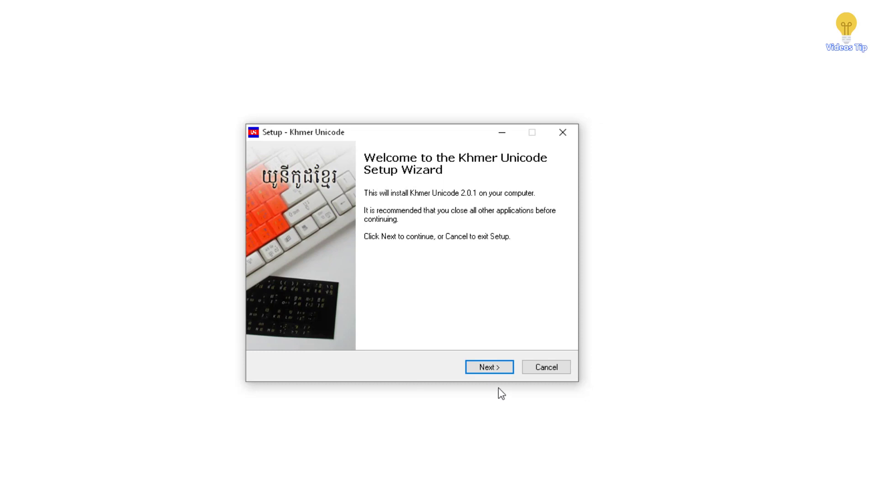
pyautogui.click(489, 367)
pyautogui.click(489, 368)
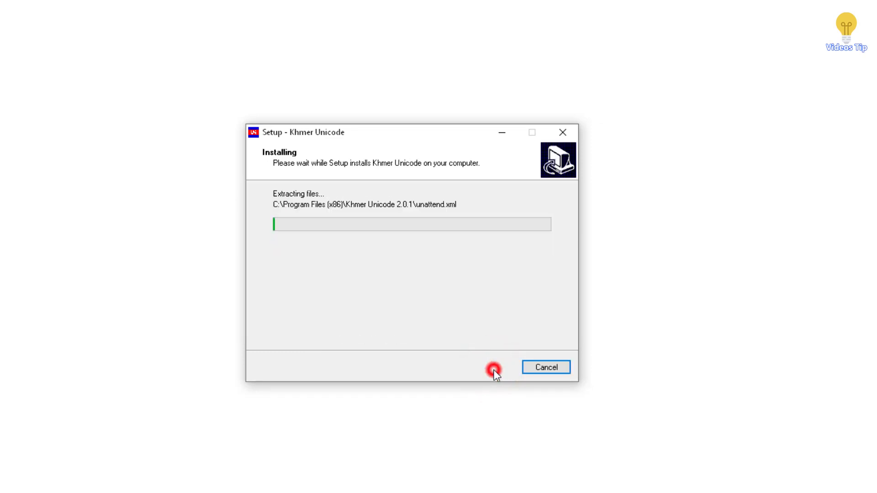
pyautogui.click(497, 368)
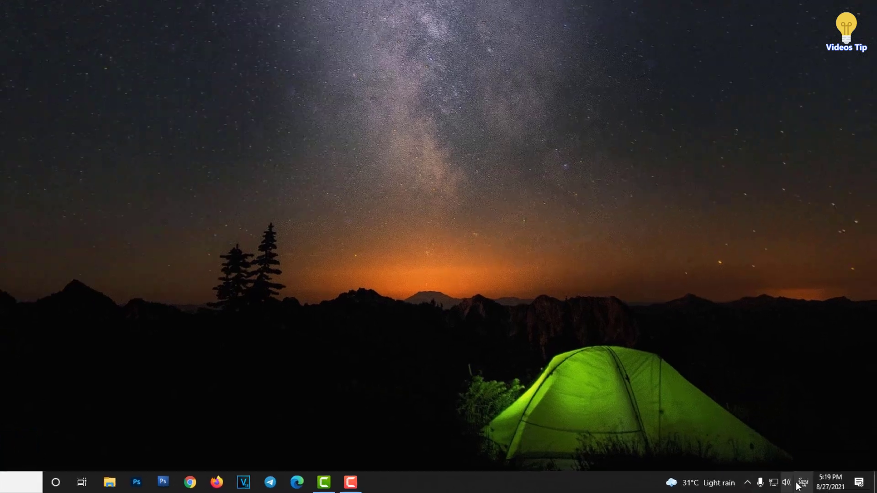
# - Check the input language list for the Khmer NiDA keyboard layout, and return to the desktop
pyautogui.click(820, 483)
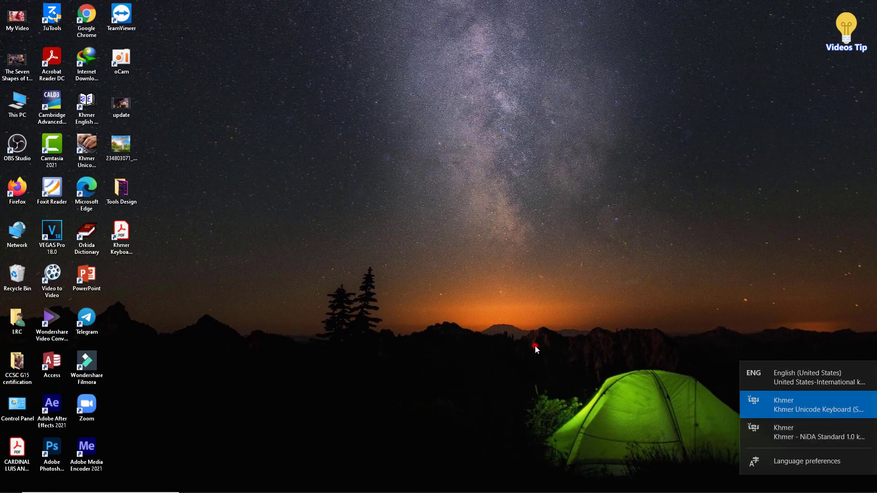
pyautogui.rightClick(463, 262)
pyautogui.click(489, 286)
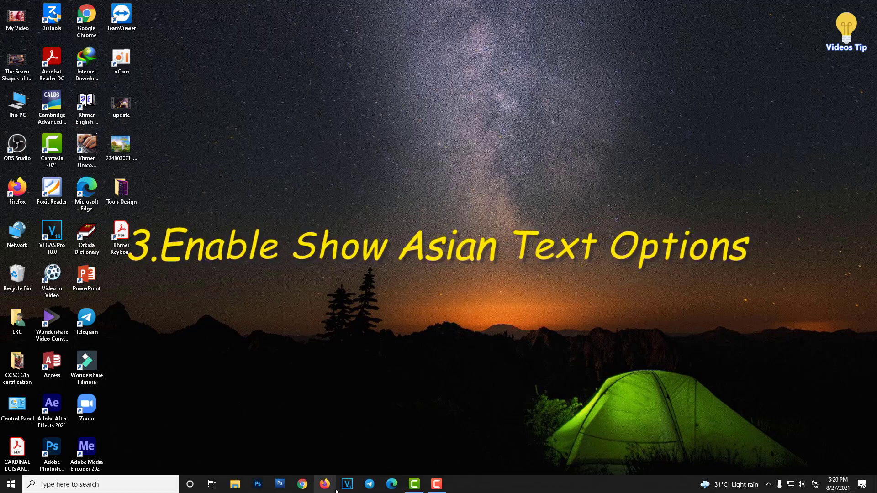
pyautogui.rightClick(360, 235)
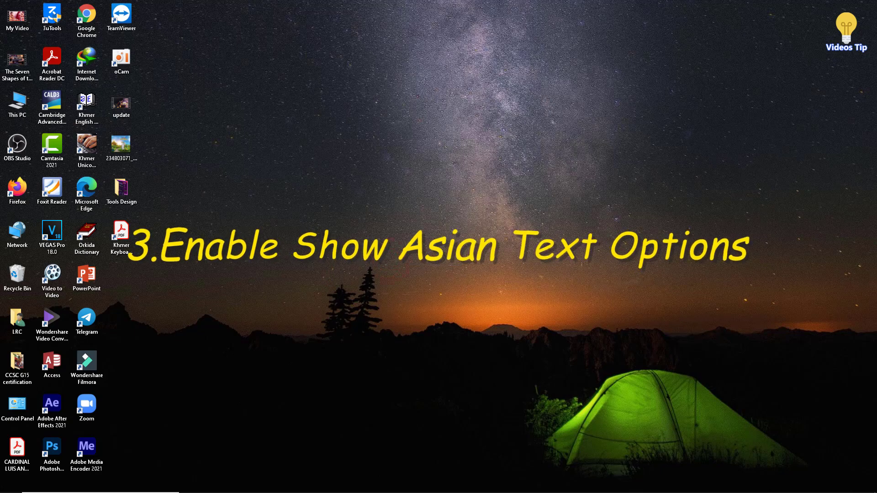
# - Launch Adobe Photoshop CS3 and open its Type preferences
pyautogui.click(279, 485)
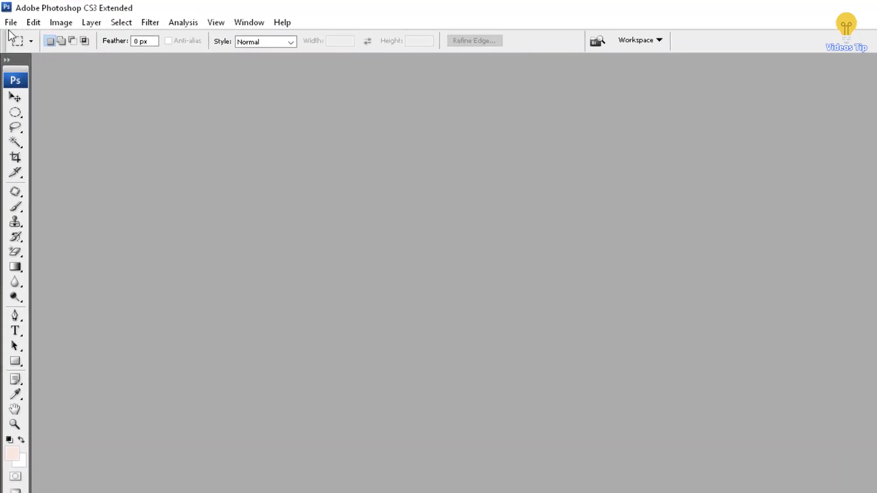
pyautogui.click(29, 23)
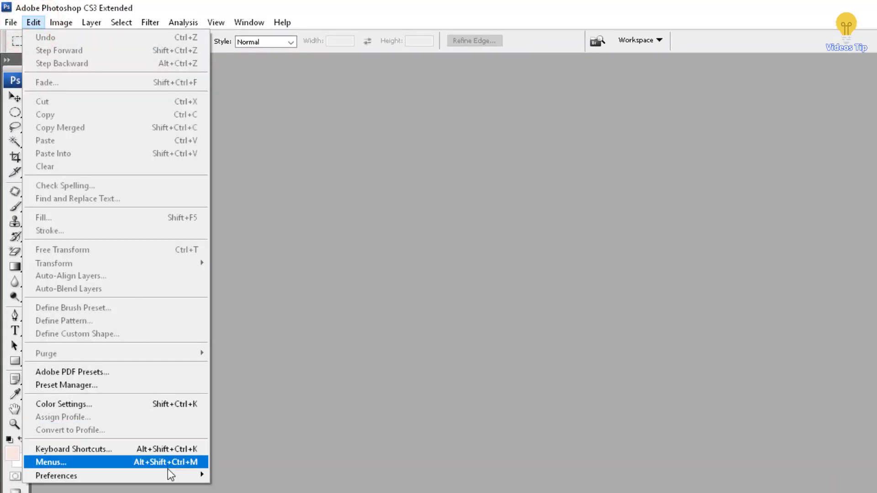
pyautogui.moveTo(167, 475)
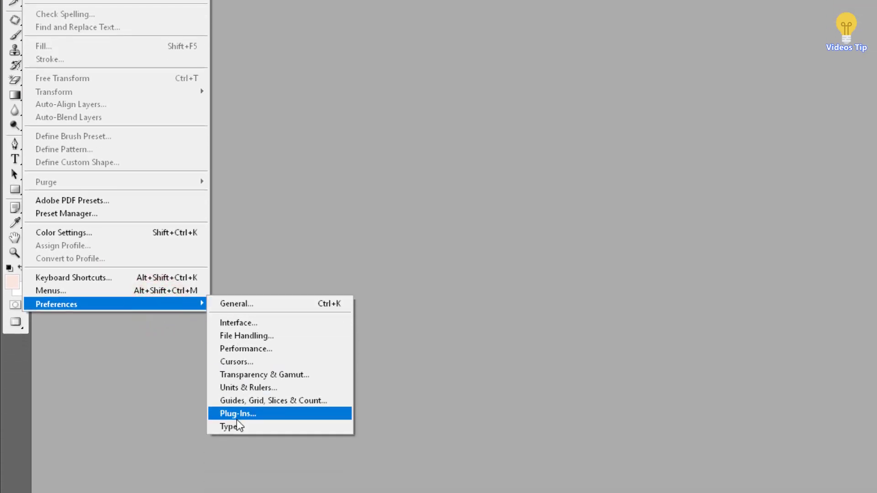
pyautogui.click(237, 426)
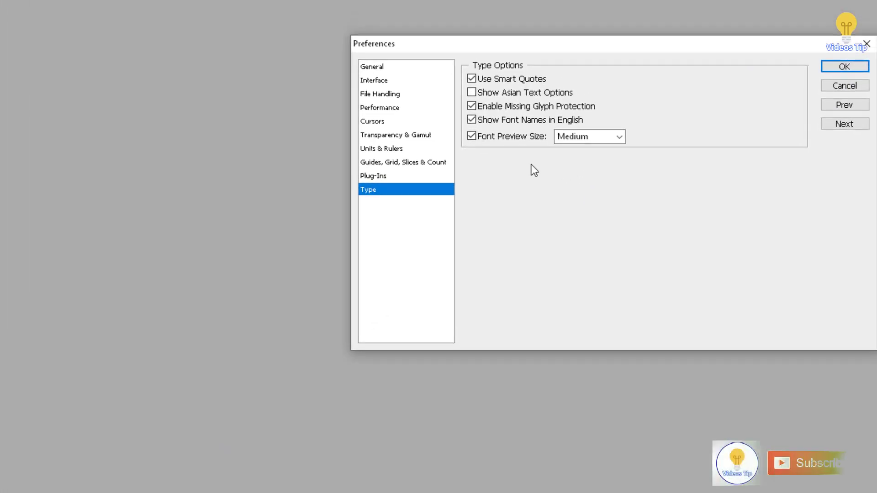
# - Reopen the Type preferences, enable Show Asian Text Options and apply the change
pyautogui.click(866, 44)
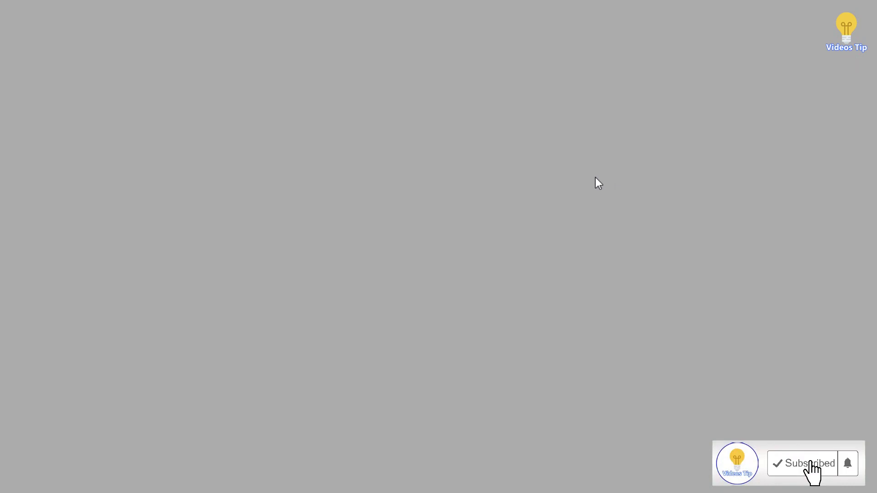
pyautogui.hotkey('ctrl', 'k')
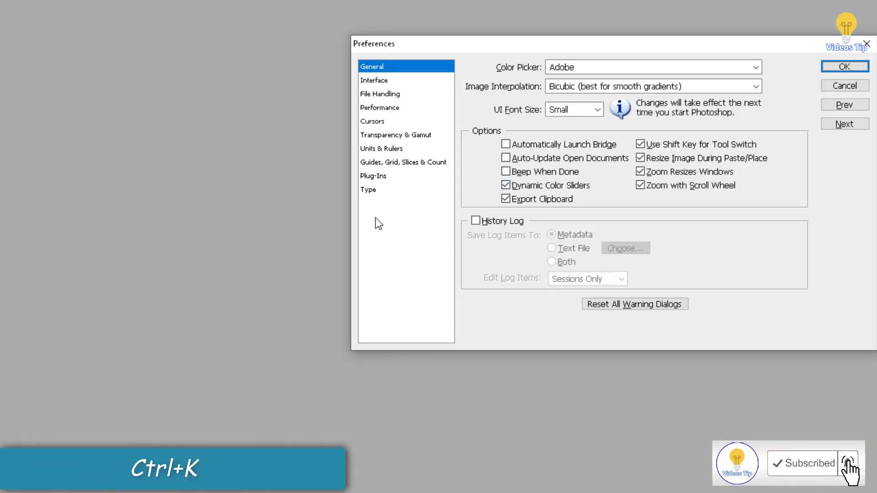
pyautogui.click(370, 189)
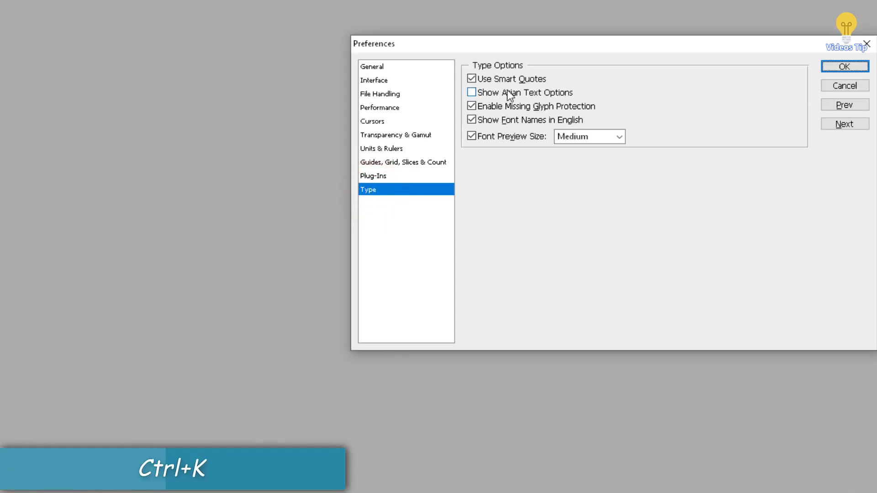
pyautogui.moveTo(522, 53); pyautogui.dragTo(642, 64)
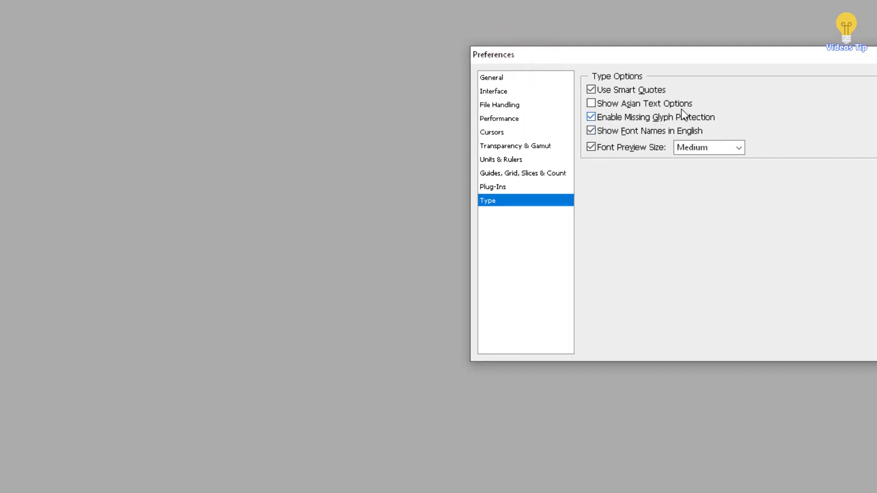
pyautogui.click(591, 104)
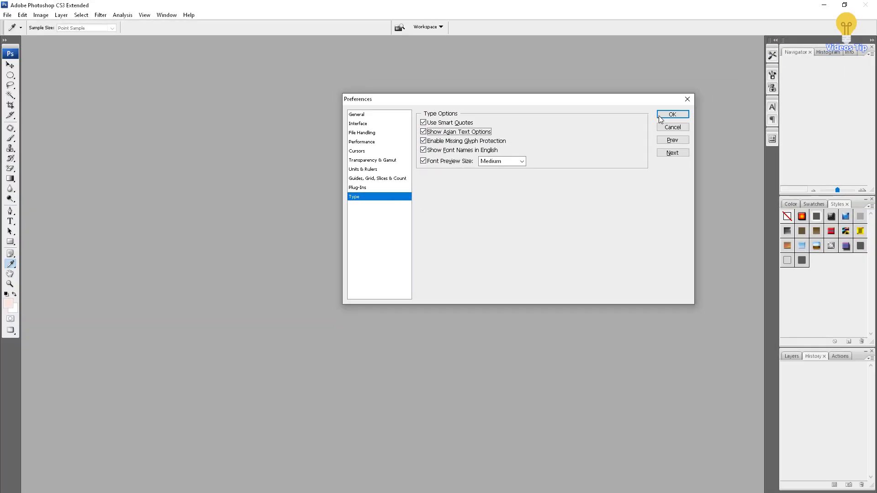
pyautogui.click(664, 115)
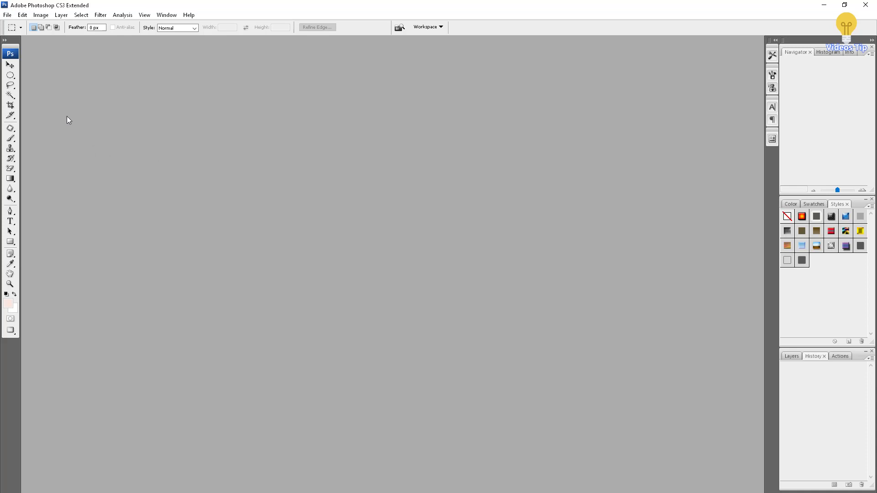
# - Create a new document with the Default Photoshop Size preset, 7 x 5 inches at 72 pixels/inch on a white background
pyautogui.click(7, 15)
pyautogui.click(16, 26)
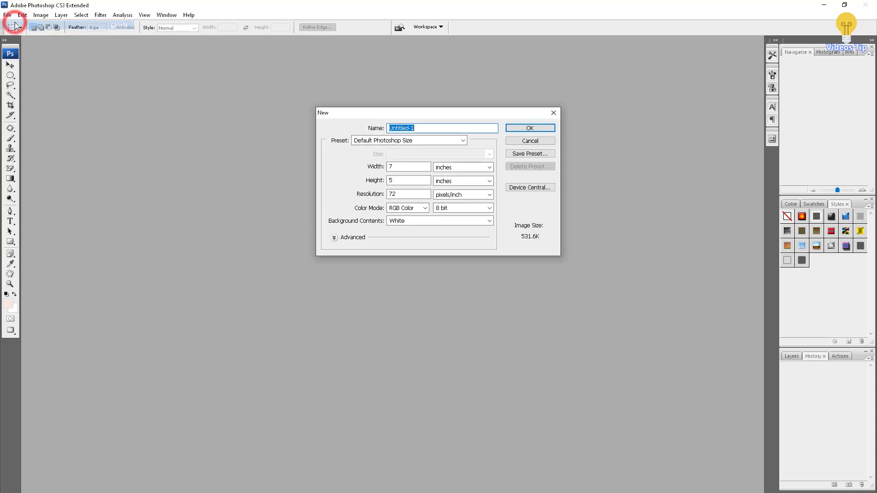
pyautogui.click(513, 129)
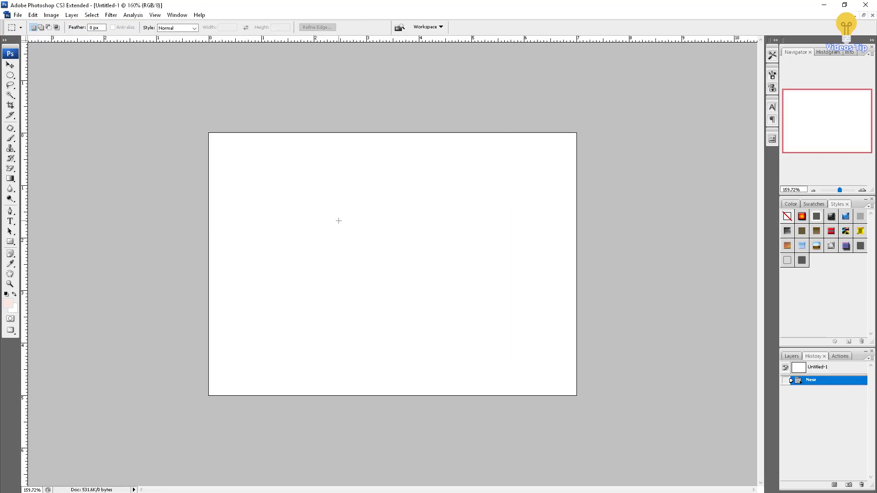
# - Add the Khmer text "ស្រុកស្រែ" to the canvas with the Type tool and move it fully inside the canvas, near the middle
pyautogui.click(267, 241)
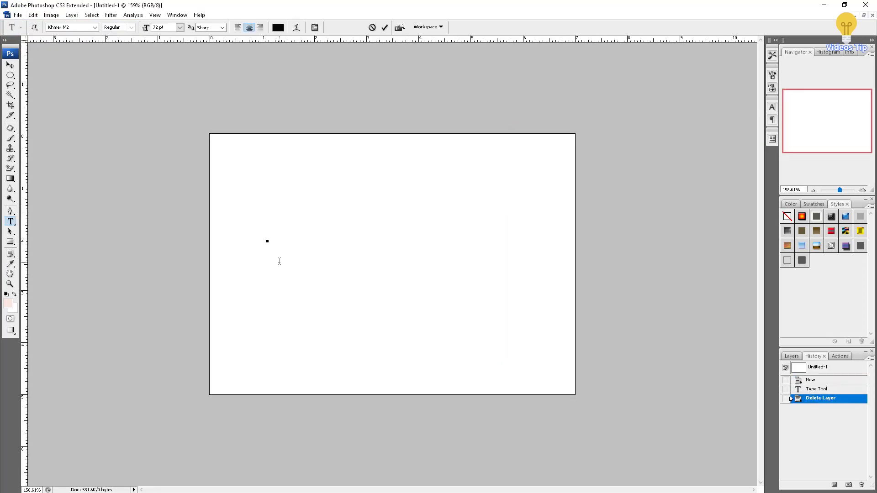
pyautogui.write('ស្រុក')
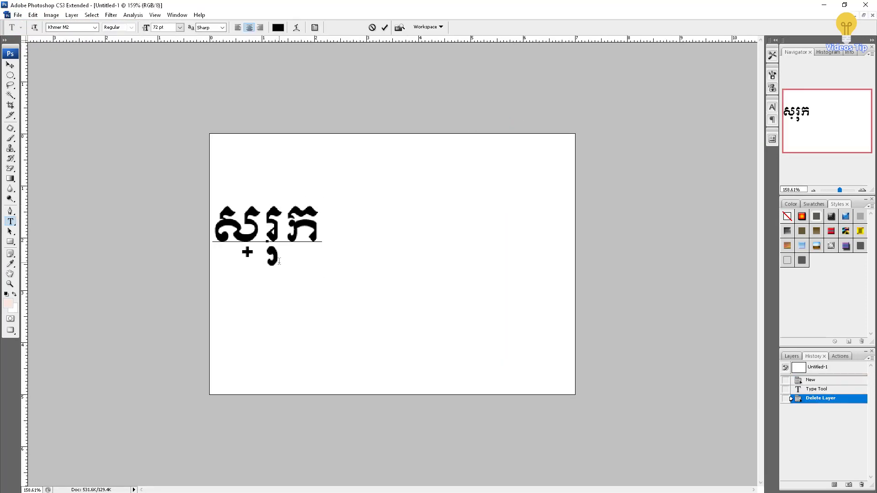
pyautogui.write('សរ៍')
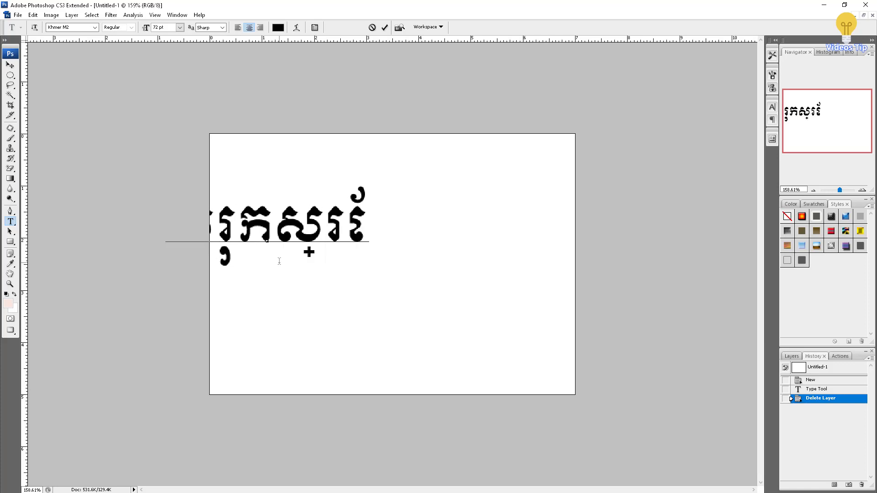
pyautogui.click(10, 66)
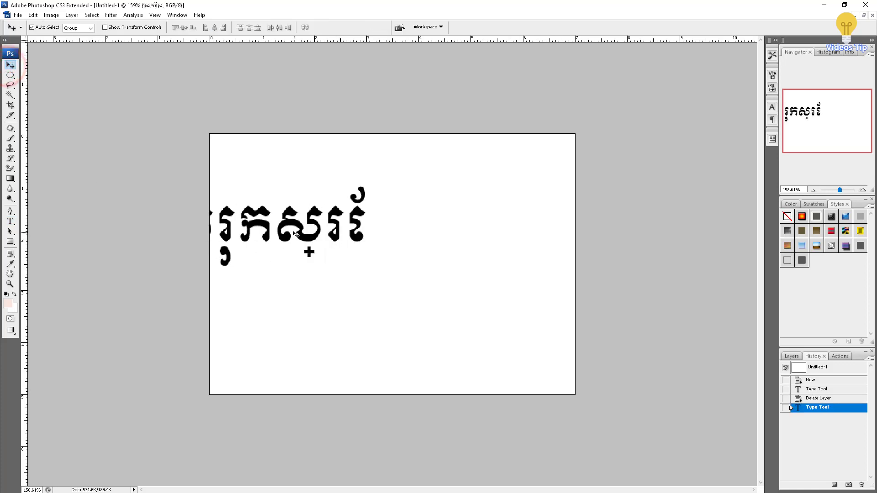
pyautogui.moveTo(292, 228); pyautogui.dragTo(404, 241)
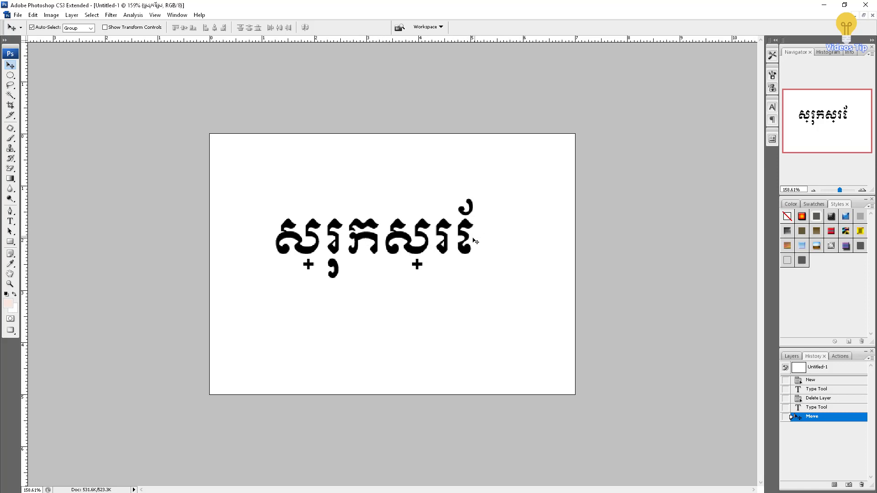
# - Select the whole Khmer text and change its font to Khmer Moul
pyautogui.press('t')
pyautogui.doubleClick(276, 237)
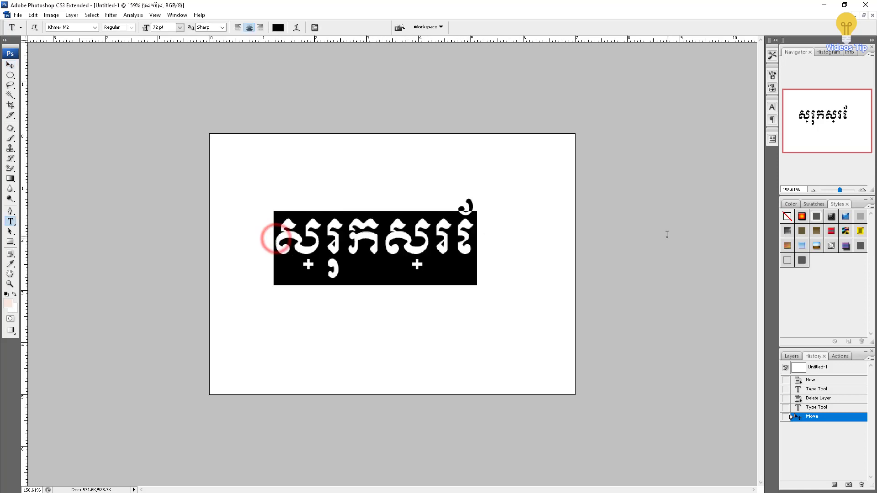
pyautogui.click(95, 28)
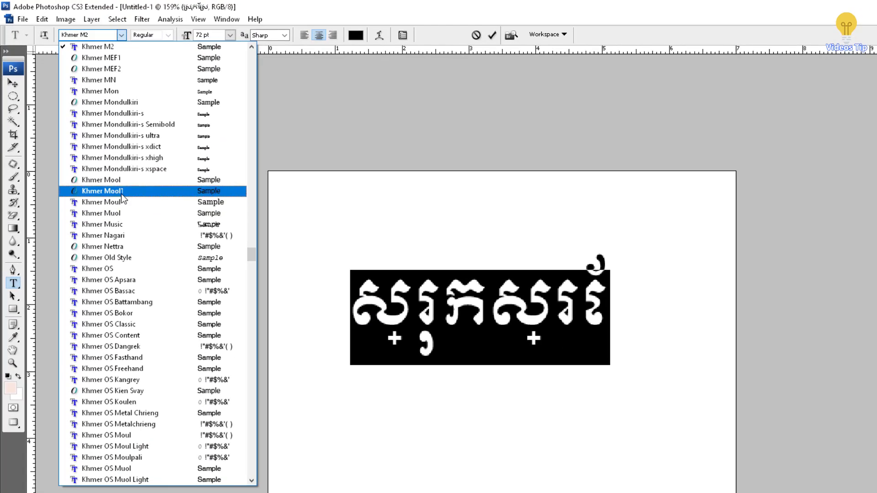
pyautogui.click(122, 201)
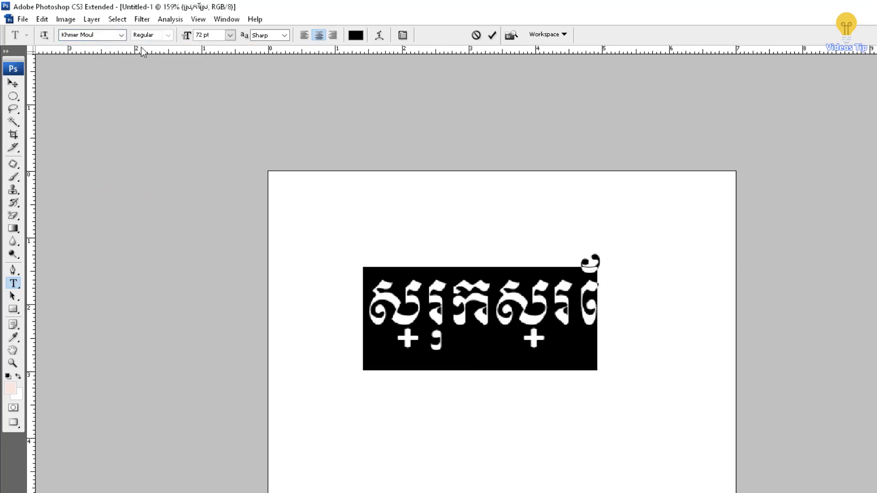
# - Set the selected Khmer text's font to Kh Muol, found among the fonts whose names start with Kh
pyautogui.click(81, 35)
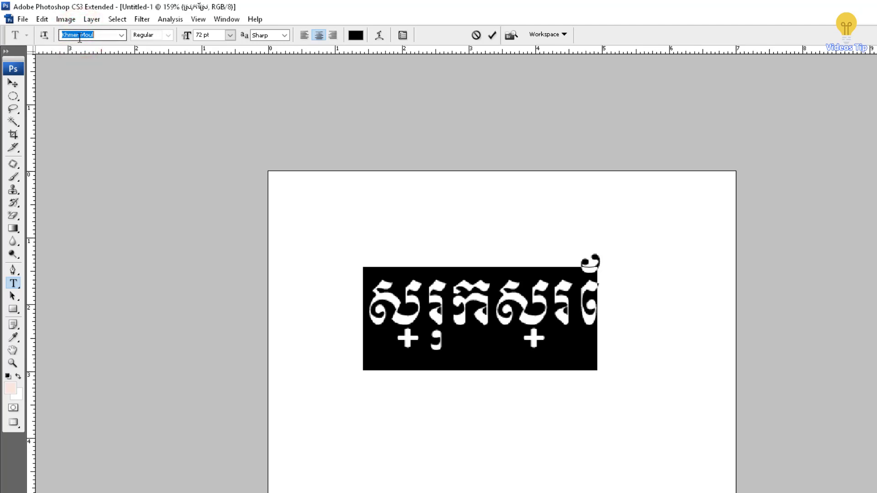
pyautogui.click(97, 35)
pyautogui.click(121, 35)
pyautogui.scroll(5, 133, 273)
pyautogui.scroll(20, 130, 271)
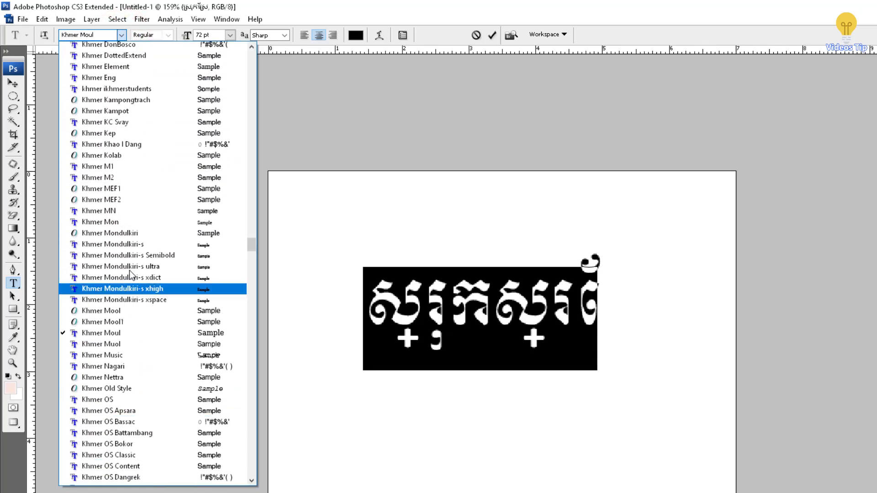
pyautogui.scroll(7, 130, 273)
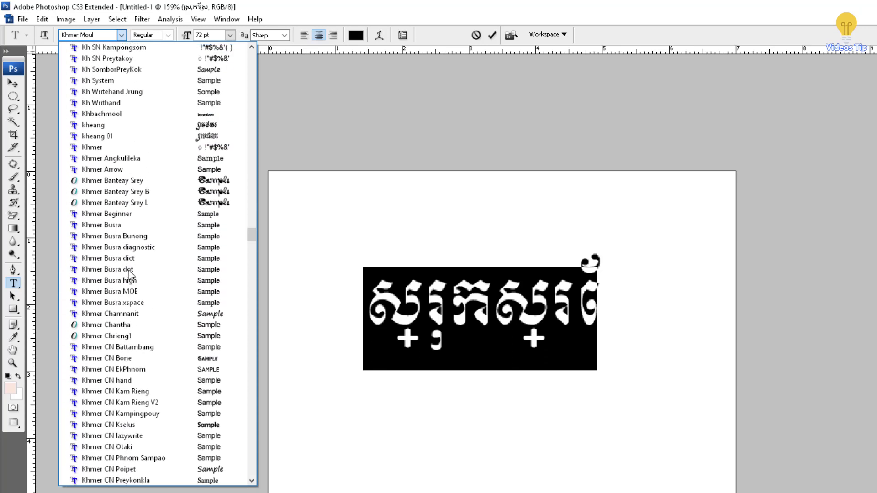
pyautogui.scroll(5, 132, 230)
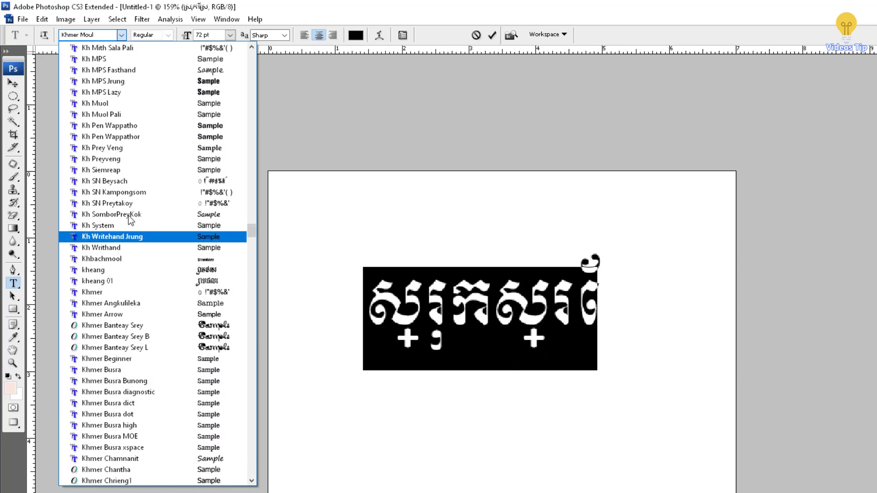
pyautogui.scroll(4, 129, 220)
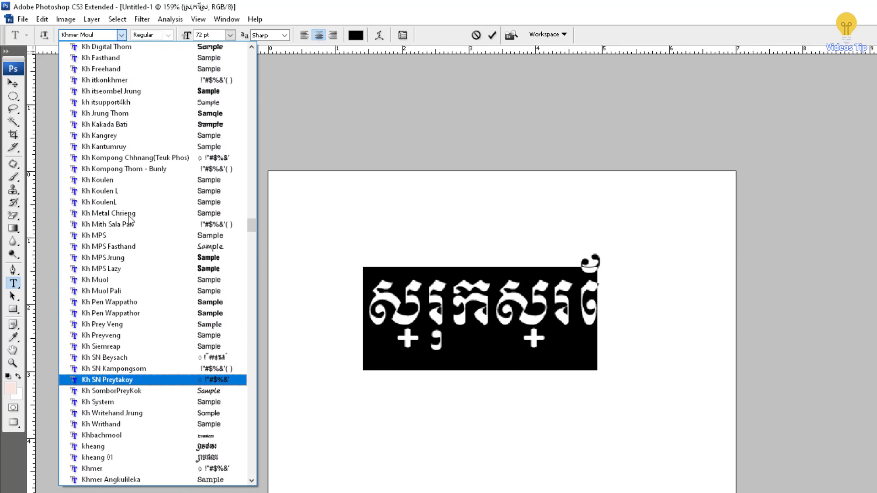
pyautogui.scroll(4, 127, 215)
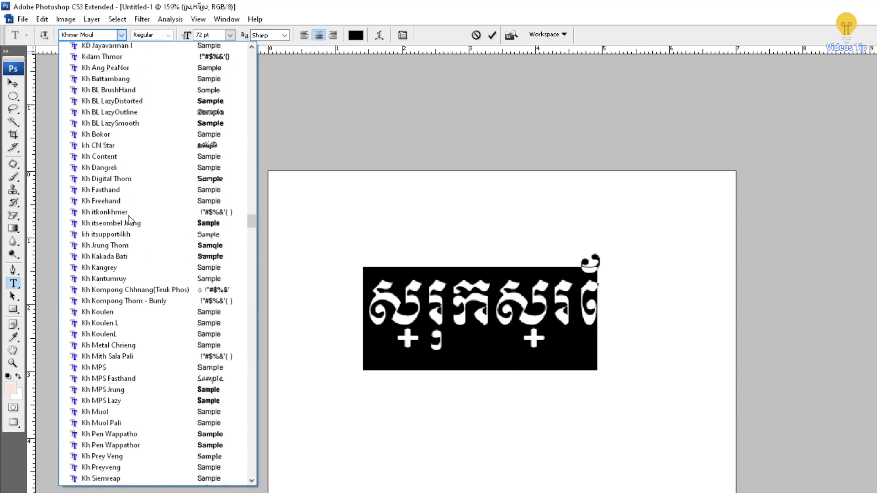
pyautogui.scroll(6, 128, 215)
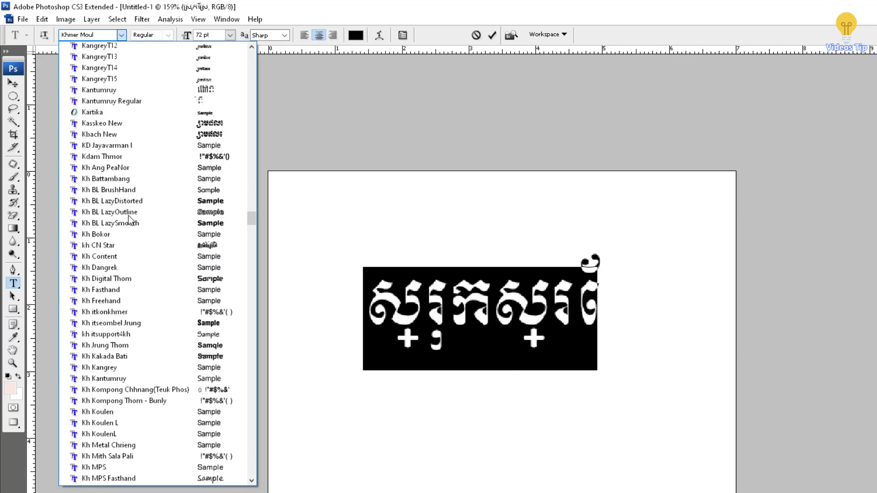
pyautogui.scroll(-5, 128, 216)
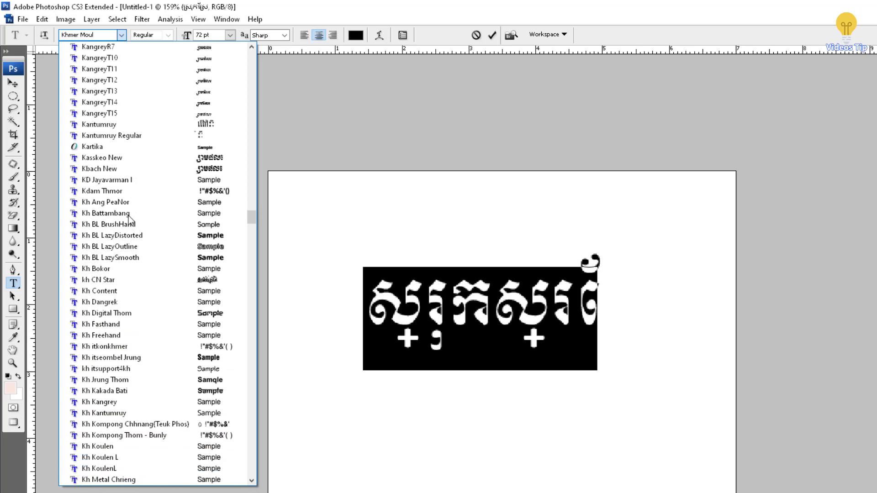
pyautogui.scroll(-1, 146, 273)
pyautogui.scroll(-2, 141, 407)
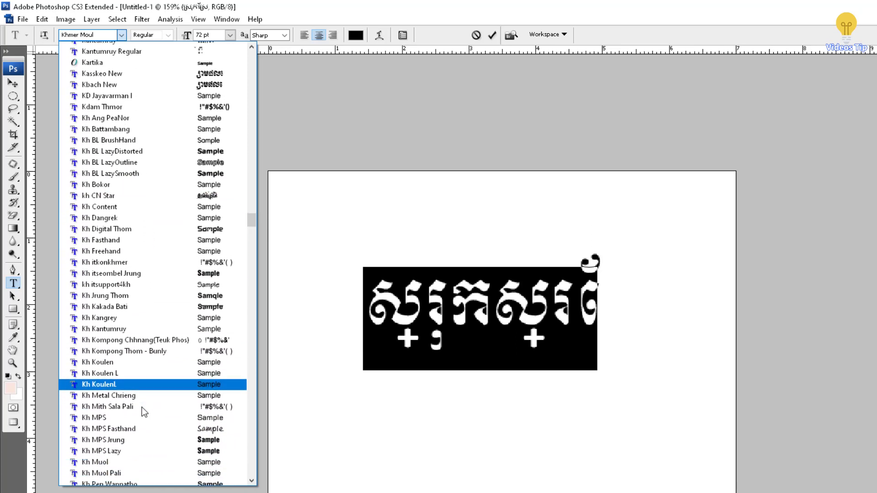
pyautogui.click(139, 416)
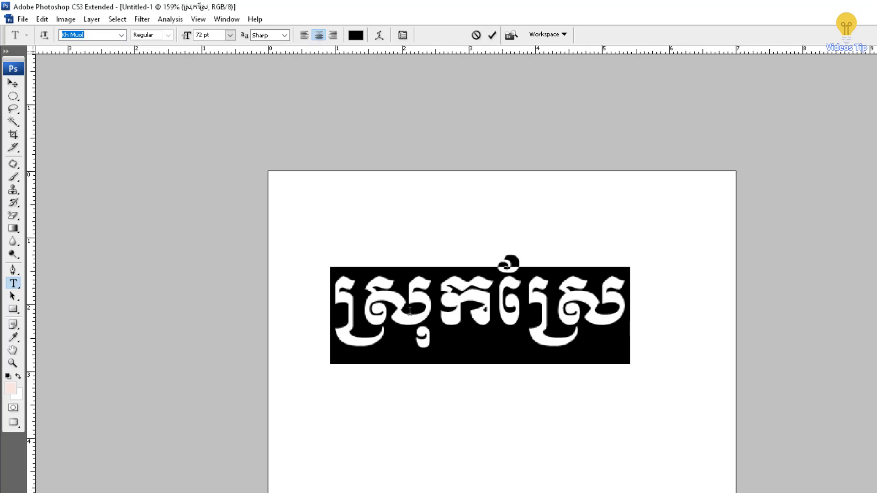
# - Finish editing the Khmer text and move it up towards the canvas's upper edge
pyautogui.click(69, 36)
pyautogui.click(70, 37)
pyautogui.click(13, 83)
pyautogui.moveTo(592, 314); pyautogui.dragTo(598, 270)
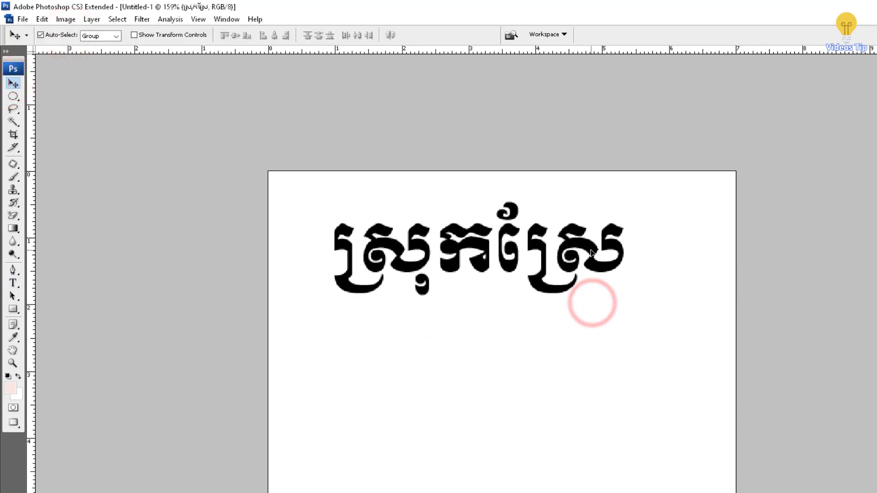